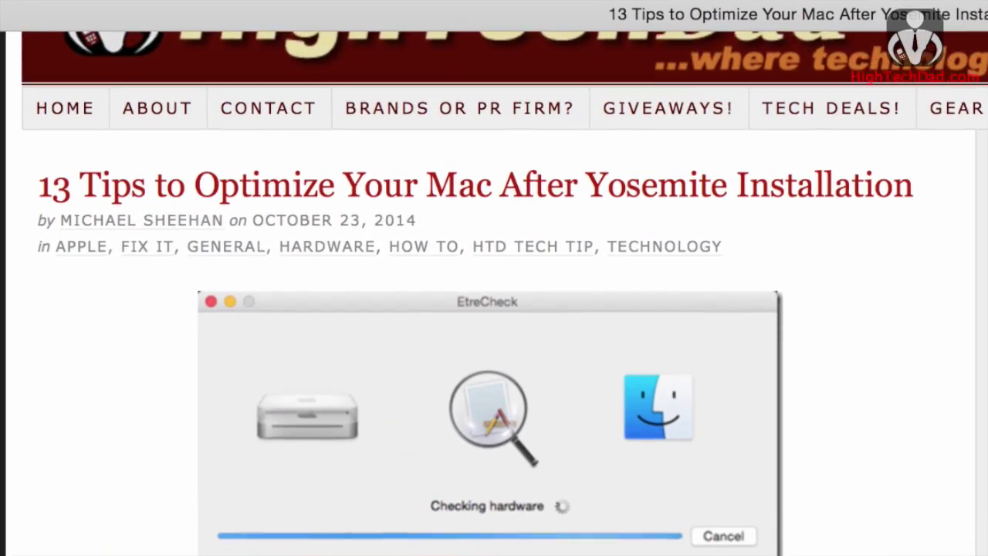
Read through the "13 Tips to Optimize Your Mac After Yosemite Installation" article, from the introduction to the Disable FileVault tip
scroll(494, 309, down, 5)
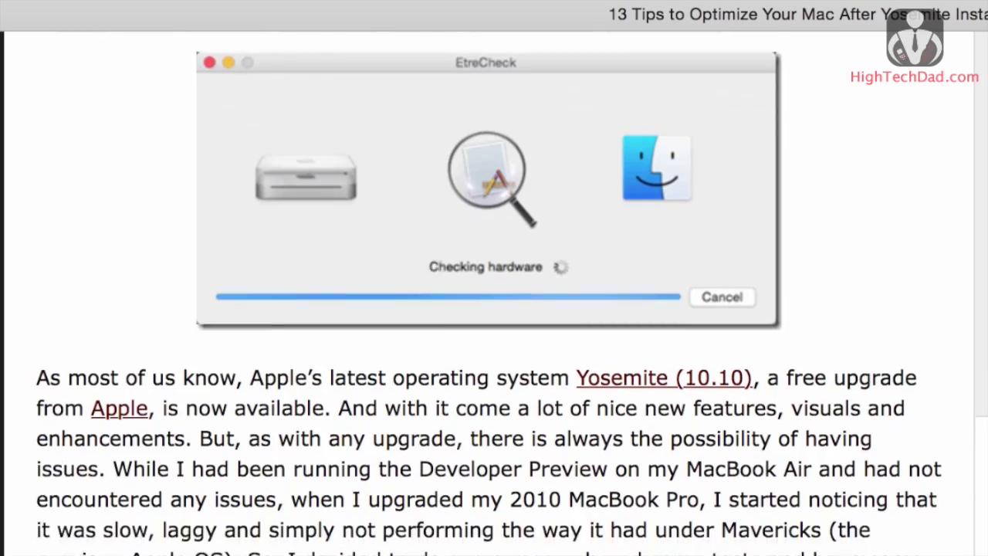
scroll(494, 308, down, 2)
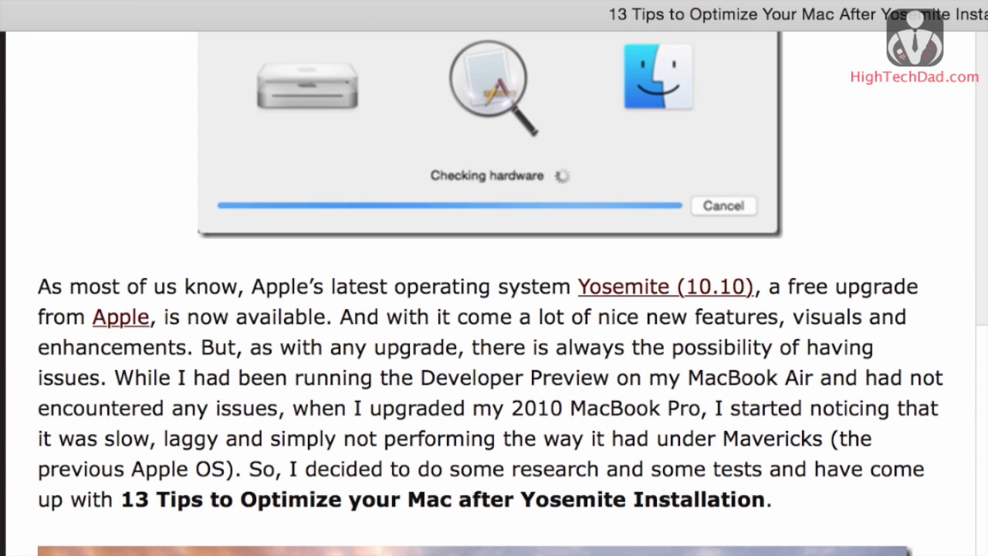
scroll(494, 309, down, 6)
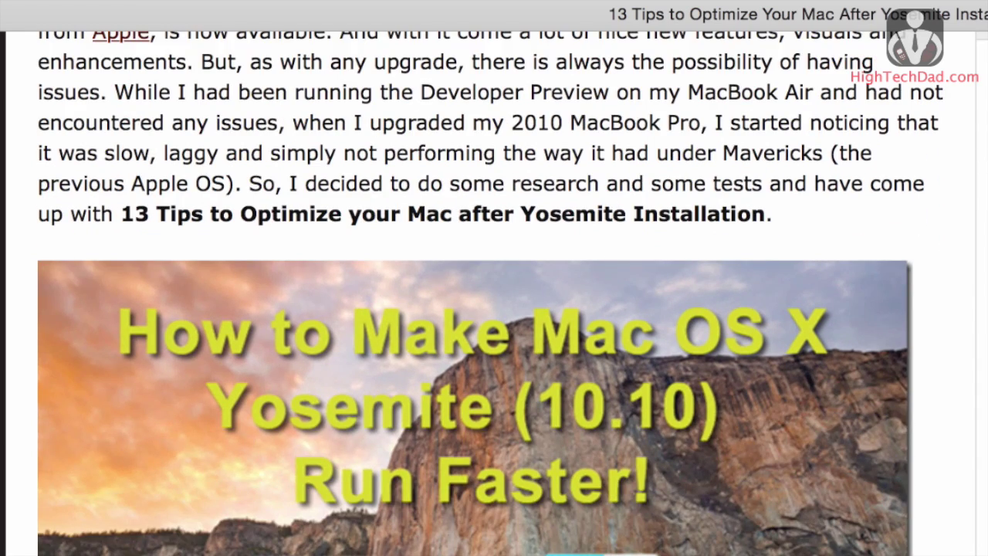
scroll(494, 309, down, 5)
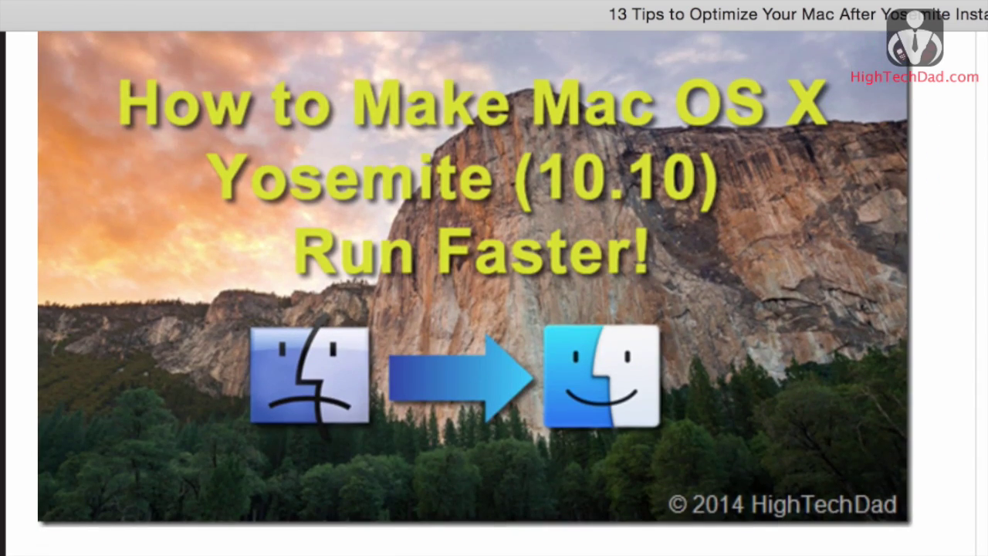
scroll(494, 309, down, 13)
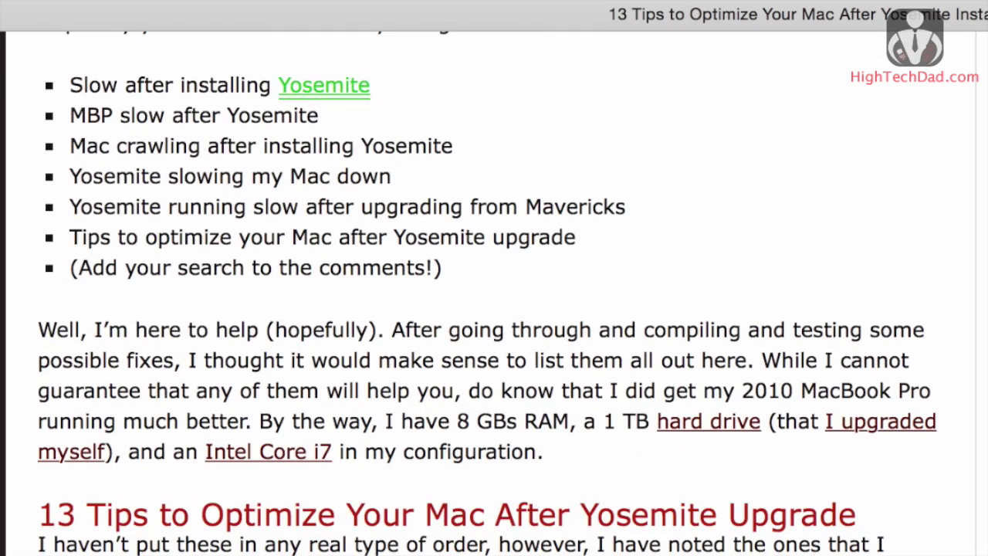
scroll(494, 309, down, 8)
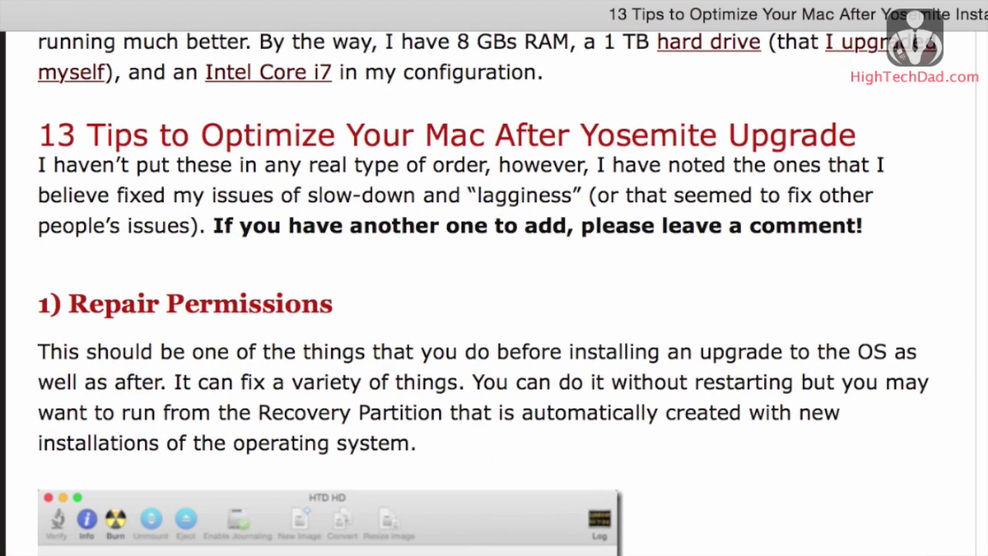
scroll(494, 308, down, 20)
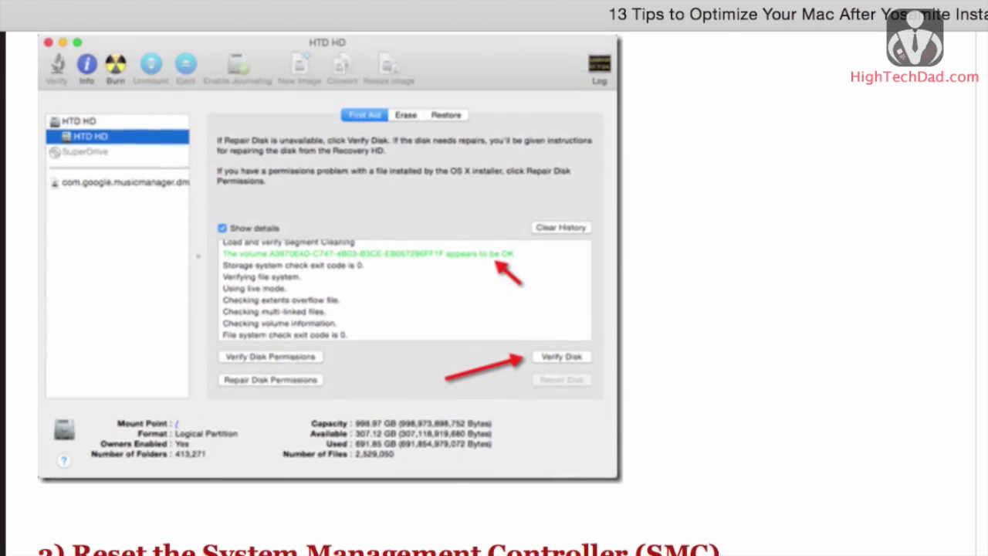
scroll(494, 308, down, 18)
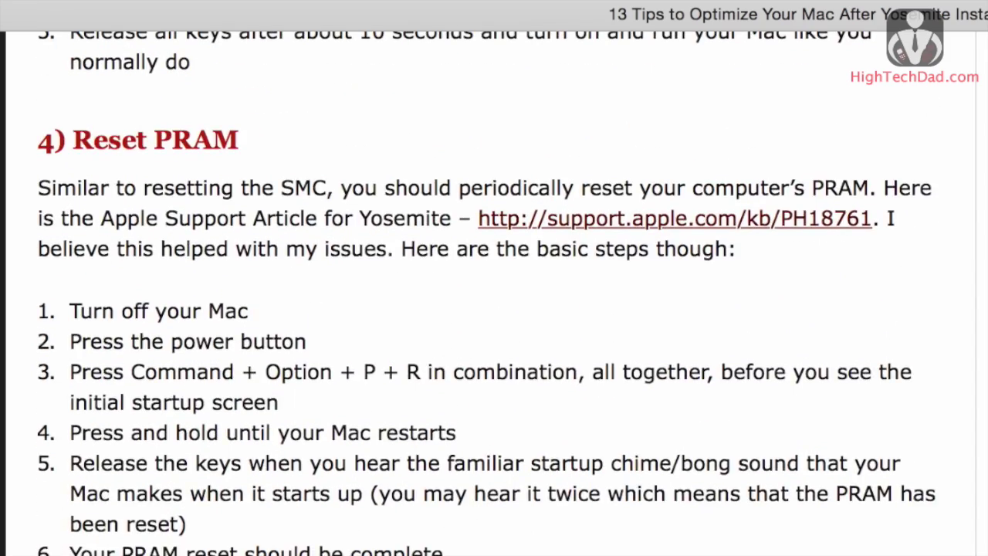
scroll(494, 308, down, 12)
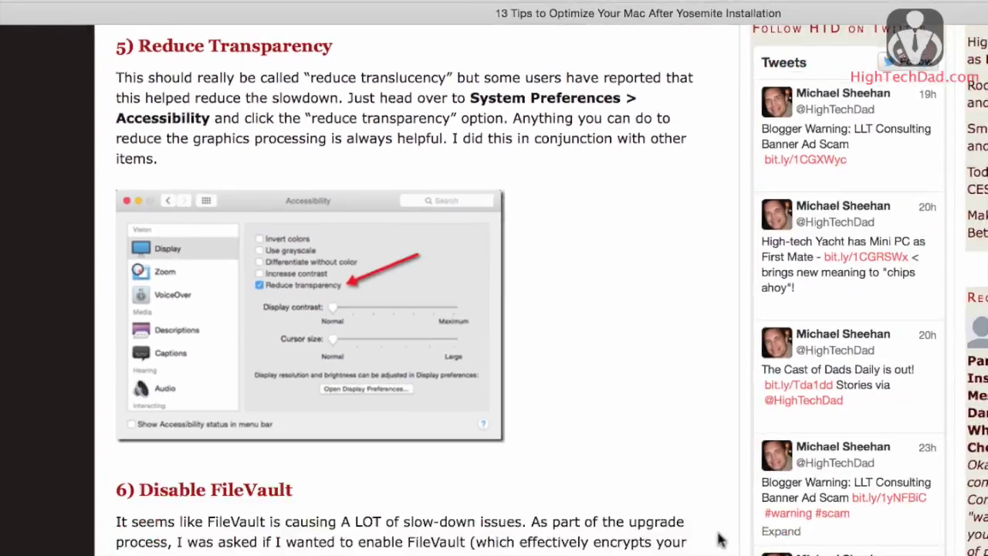
scroll(544, 333, down, 10)
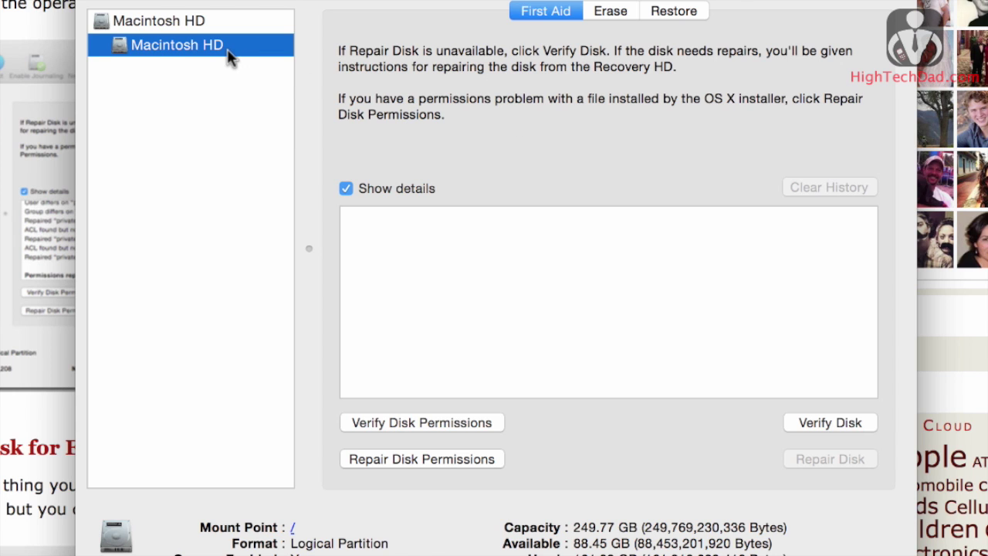
Run Repair Disk Permissions on the Macintosh HD volume in Disk Utility
click(414, 460)
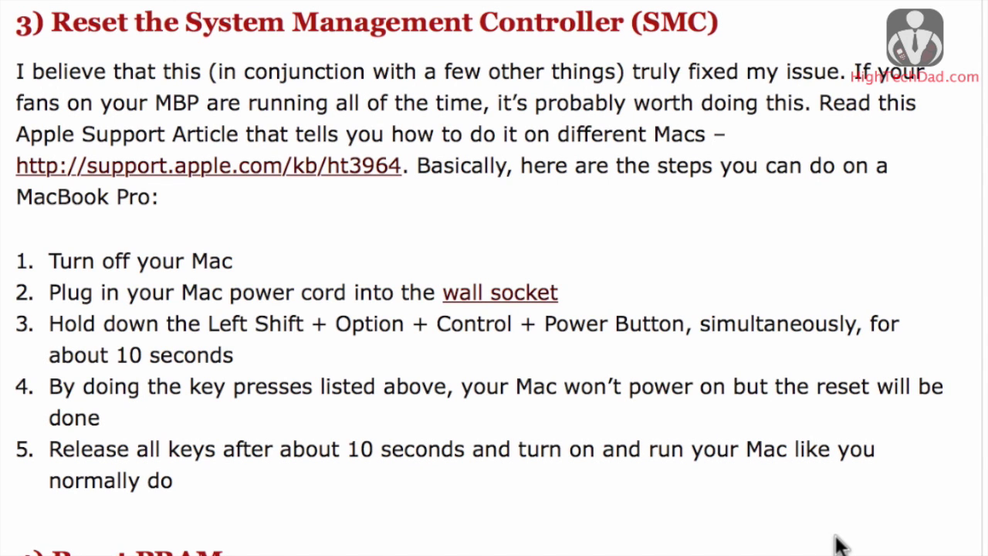
Review the article's instructions for resetting the System Management Controller (SMC) and the PRAM
scroll(840, 544, down, 1)
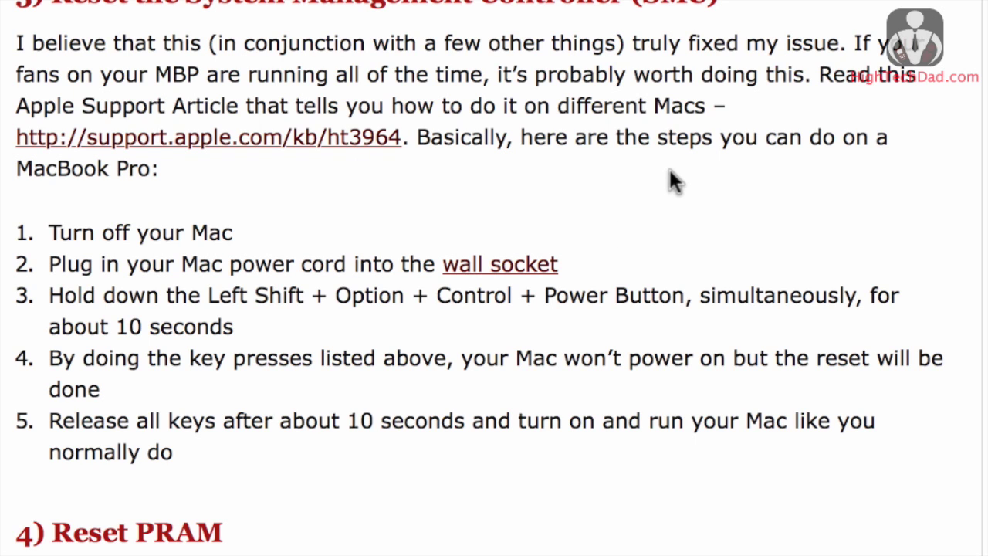
scroll(670, 178, down, 3)
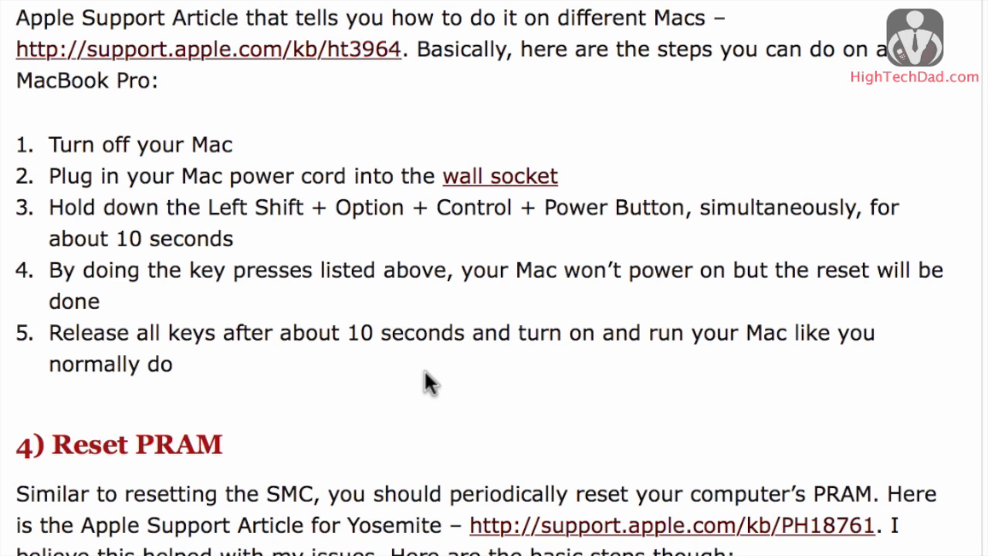
scroll(759, 77, down, 15)
right_click(759, 77)
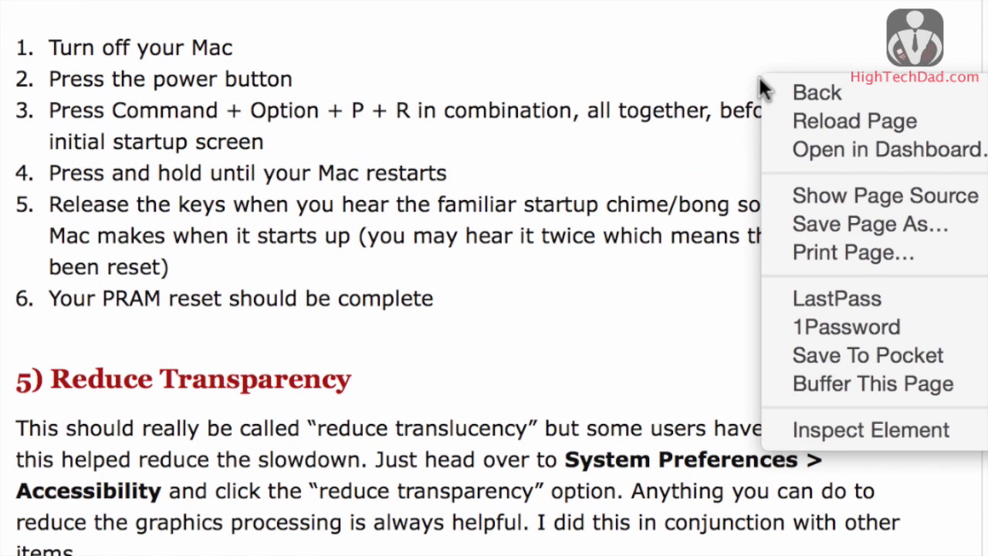
click(692, 65)
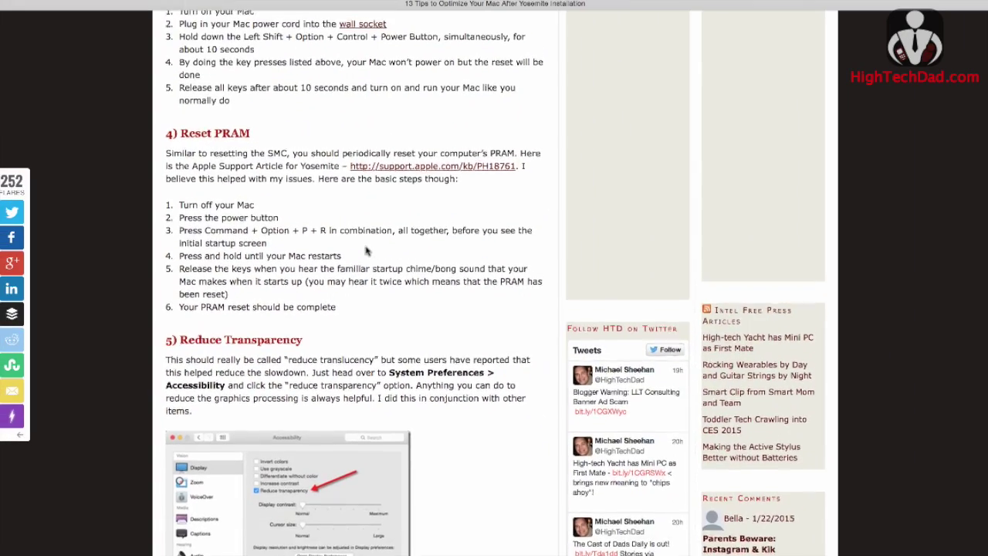
scroll(366, 251, up, 5)
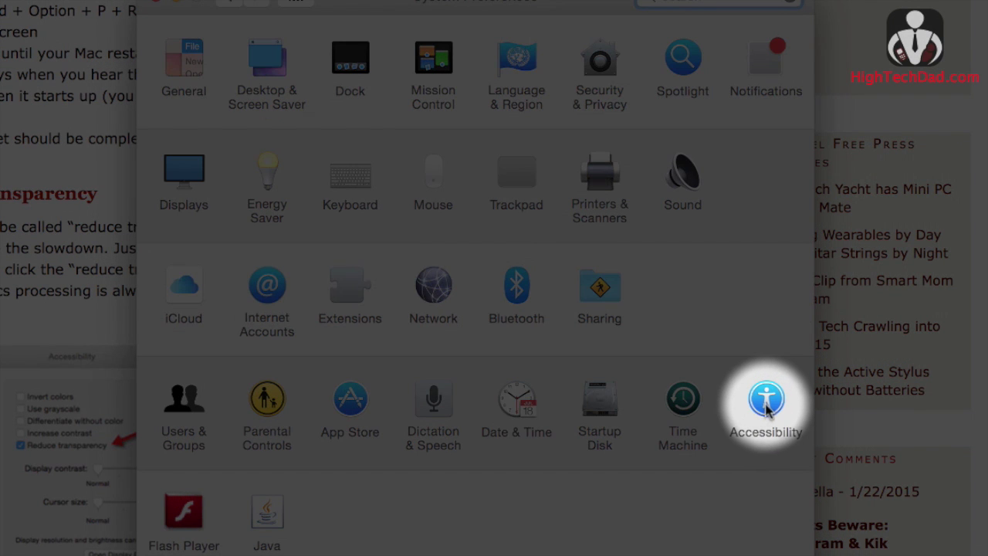
Open the Accessibility settings in System Preferences and examine the Display options, including Reduce transparency
click(767, 407)
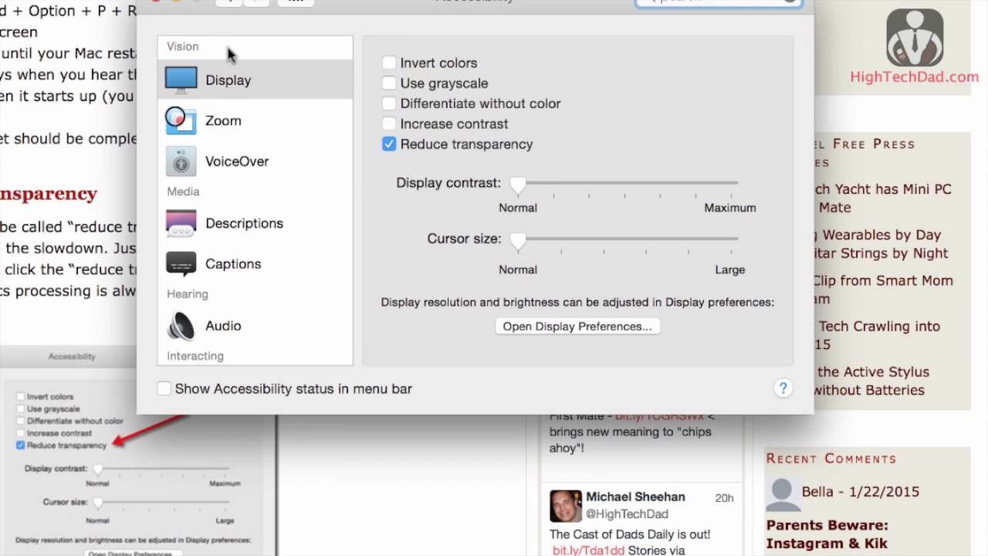
scroll(271, 143, down, 5)
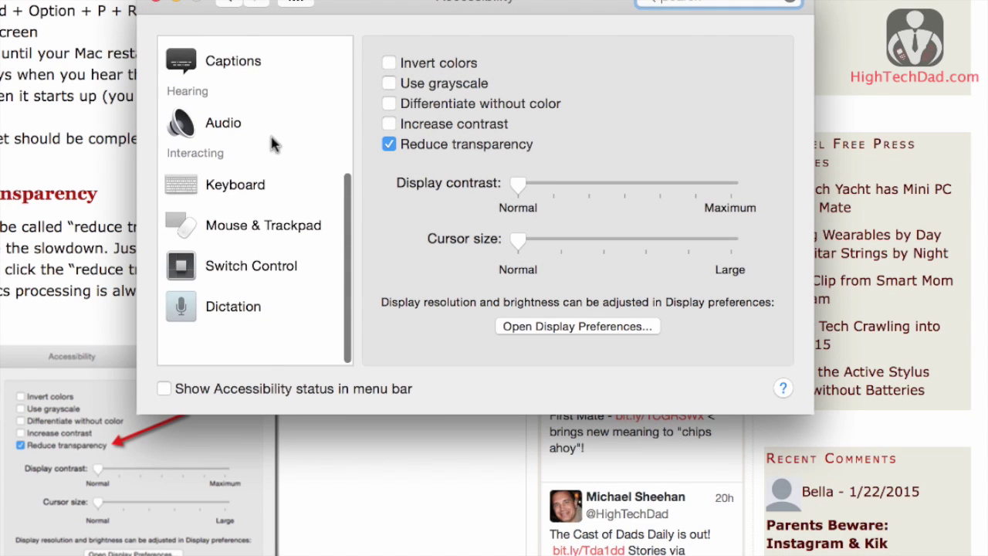
scroll(272, 143, up, 5)
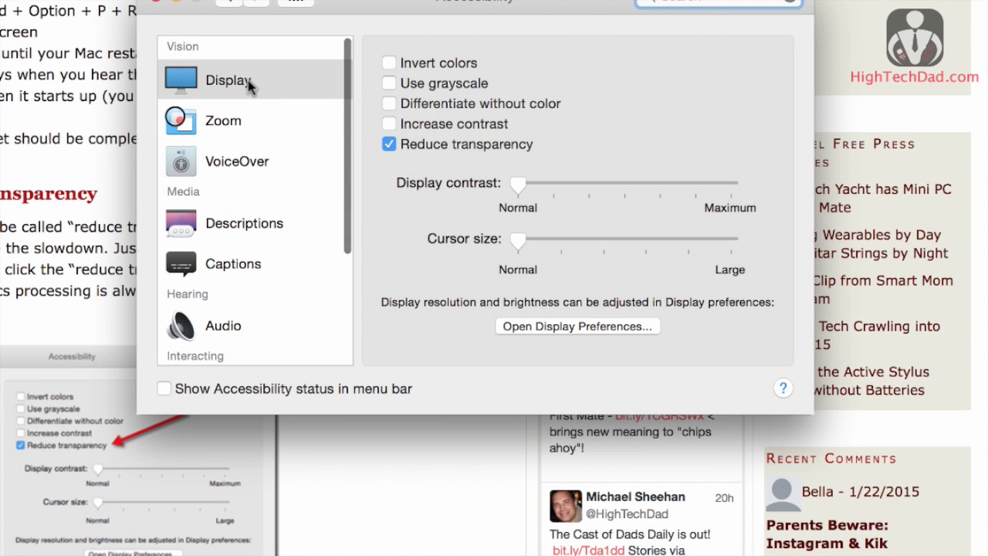
click(229, 80)
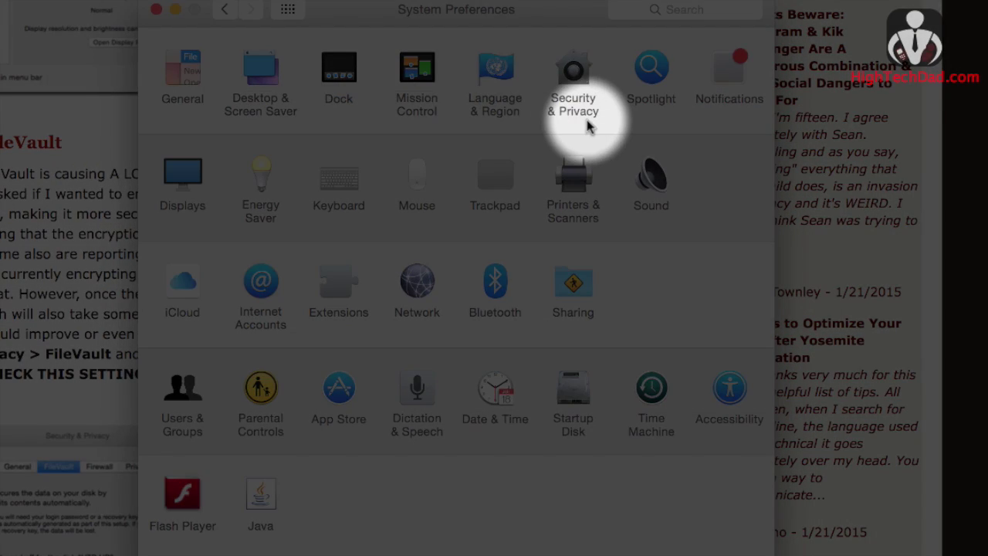
Open the Security & Privacy settings in System Preferences to check the FileVault status
click(573, 70)
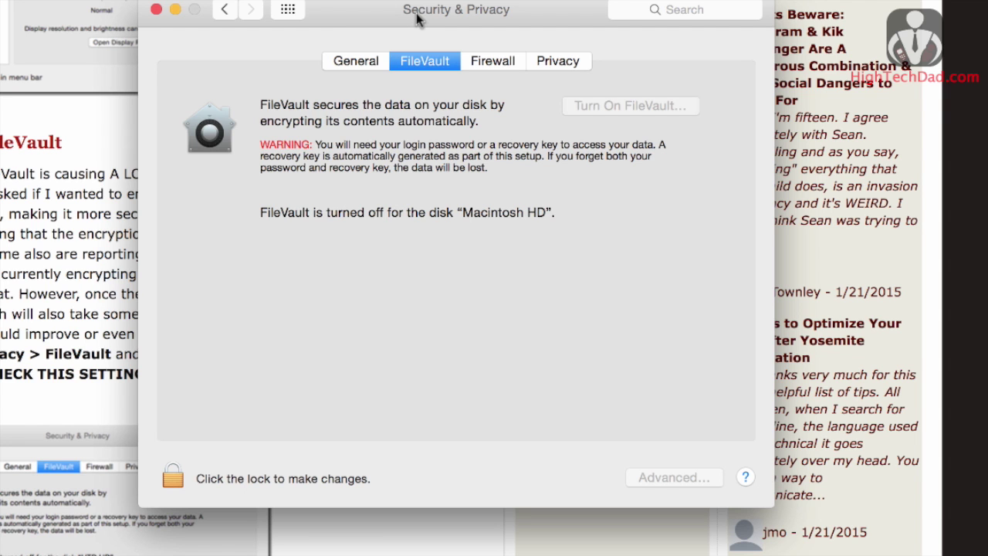
drag(417, 18, 407, 28)
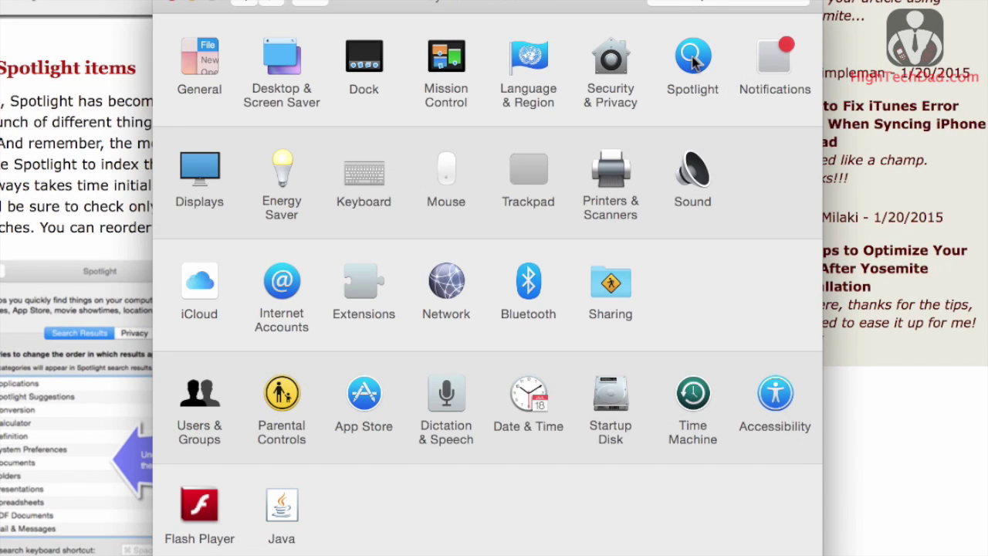
Open the Spotlight settings in System Preferences and examine which search result categories are enabled
click(692, 60)
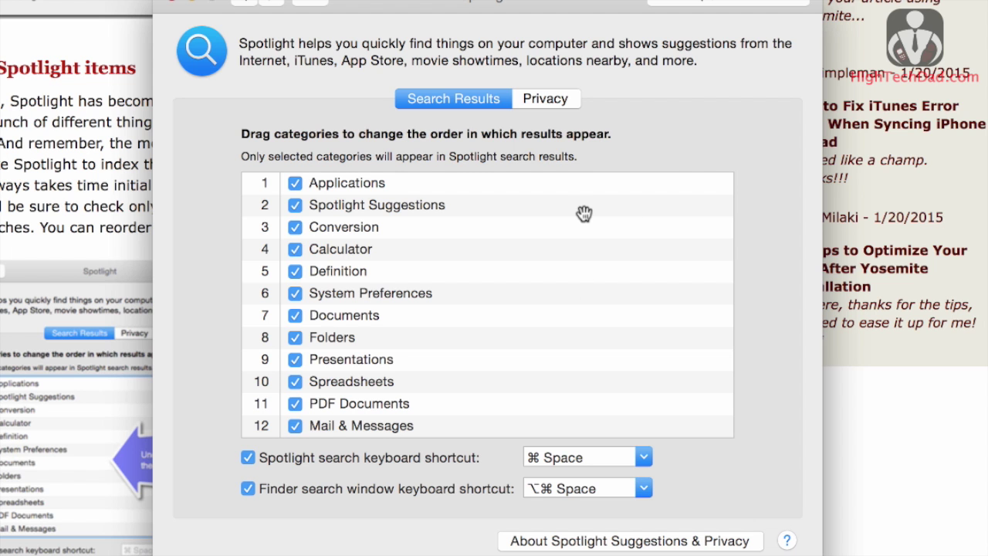
scroll(584, 214, down, 5)
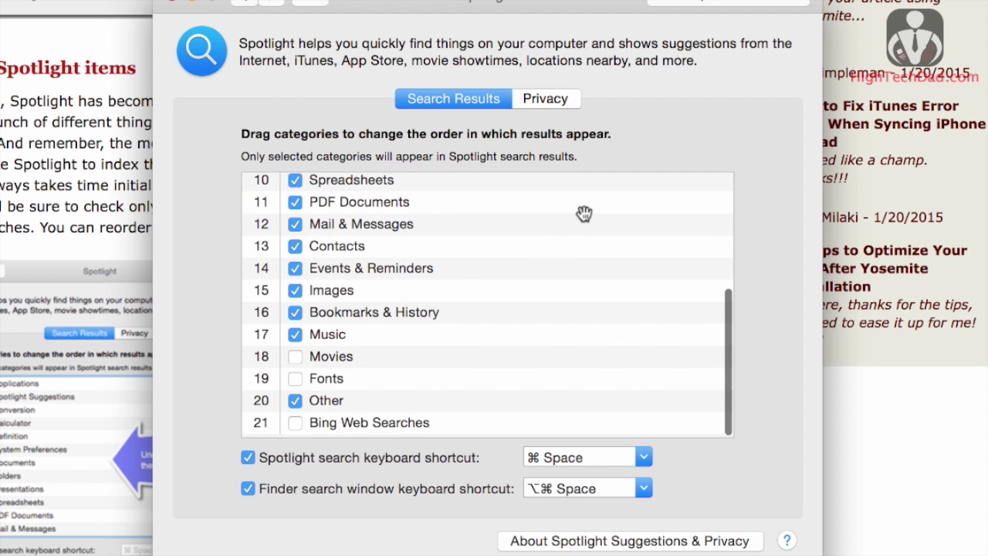
scroll(583, 214, up, 5)
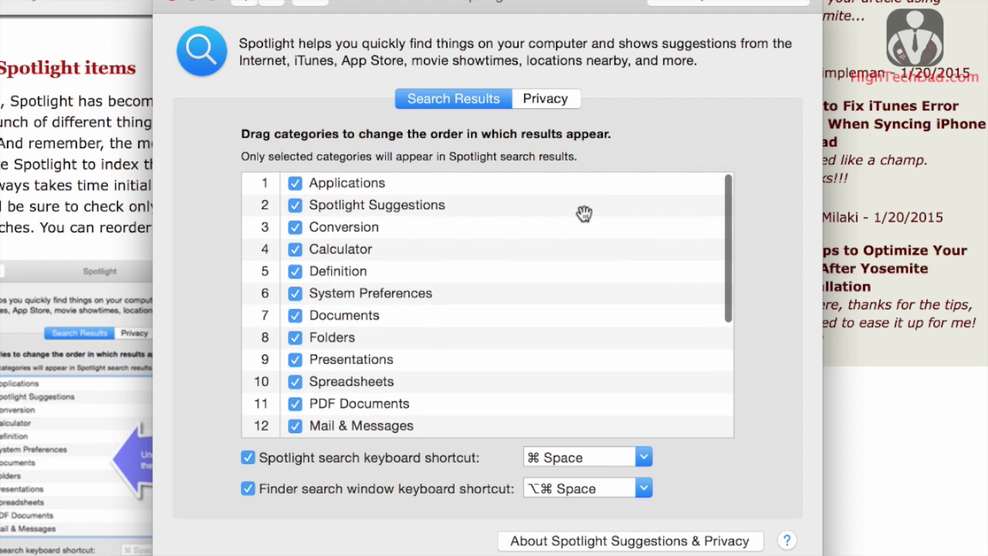
scroll(584, 214, down, 5)
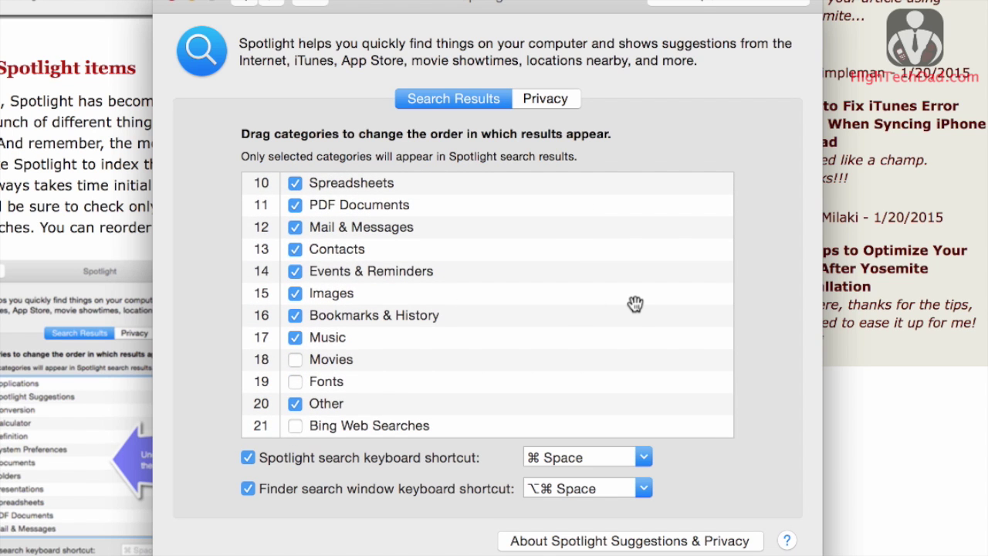
scroll(634, 304, up, 5)
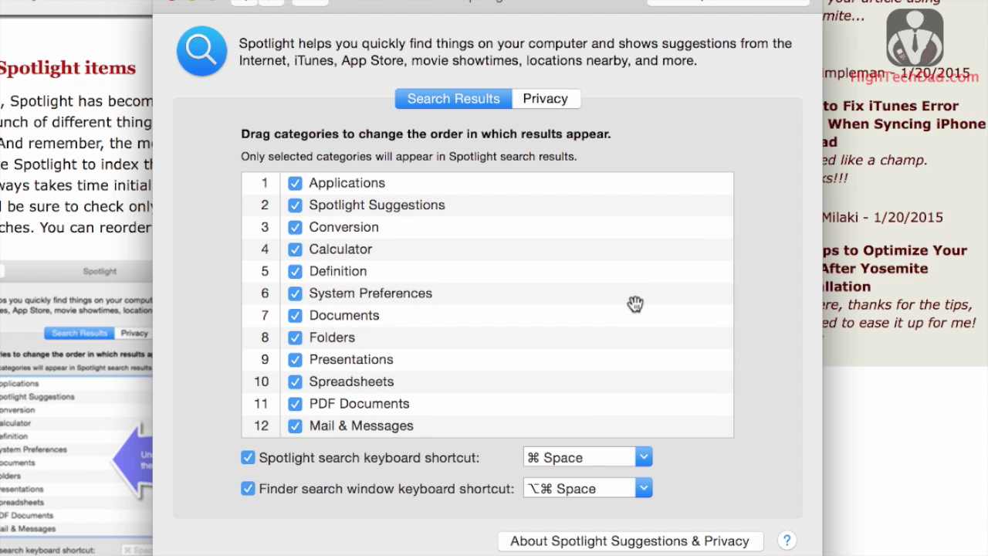
scroll(635, 303, down, 5)
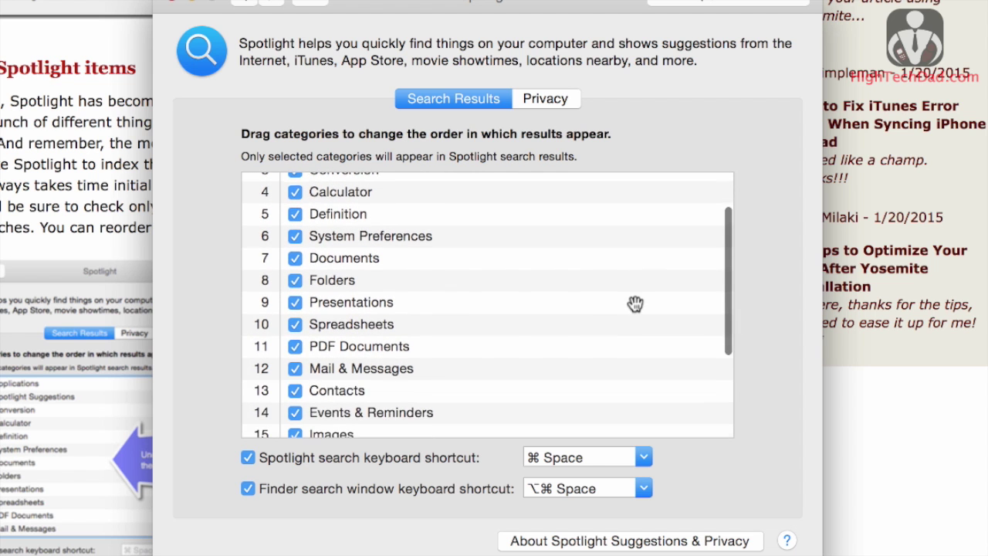
scroll(634, 304, up, 3)
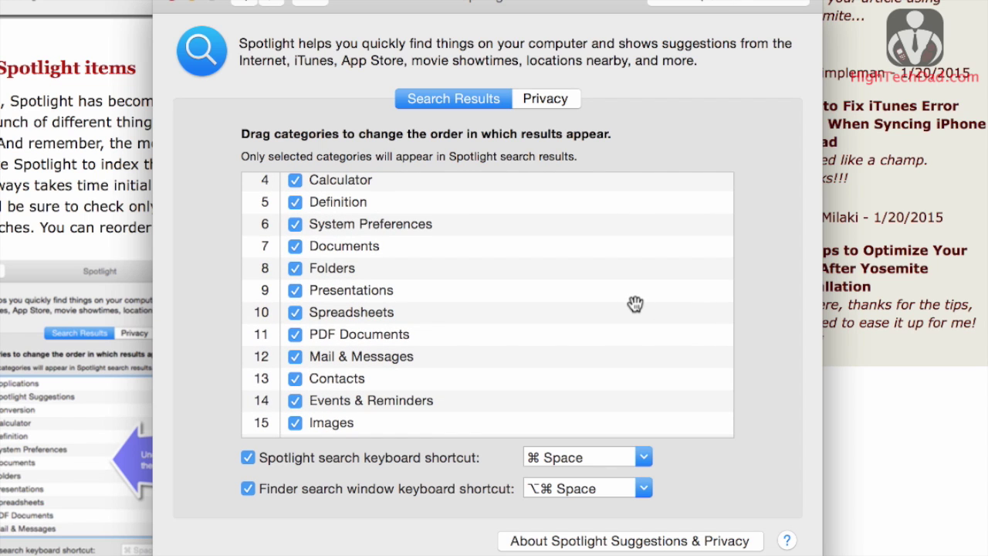
scroll(635, 303, up, 2)
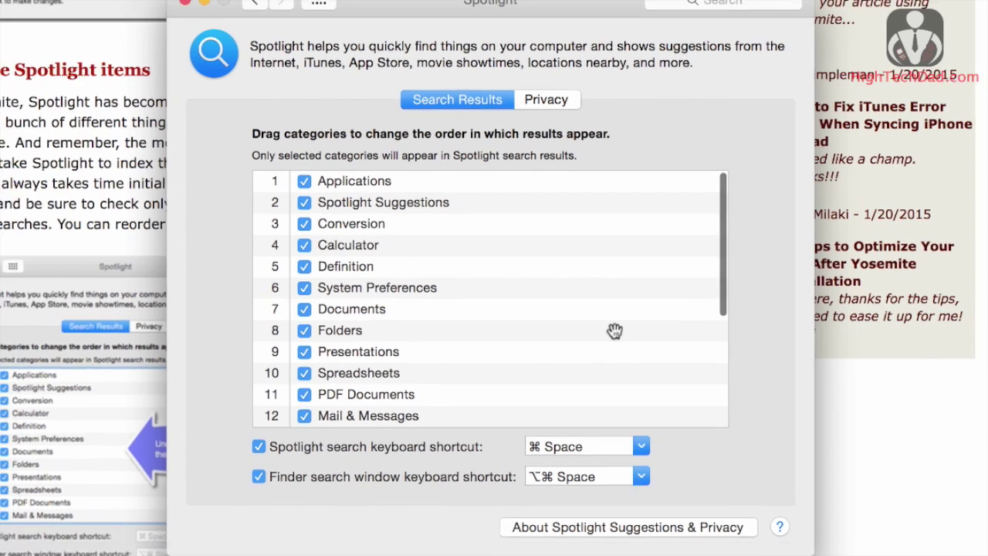
scroll(614, 336, down, 4)
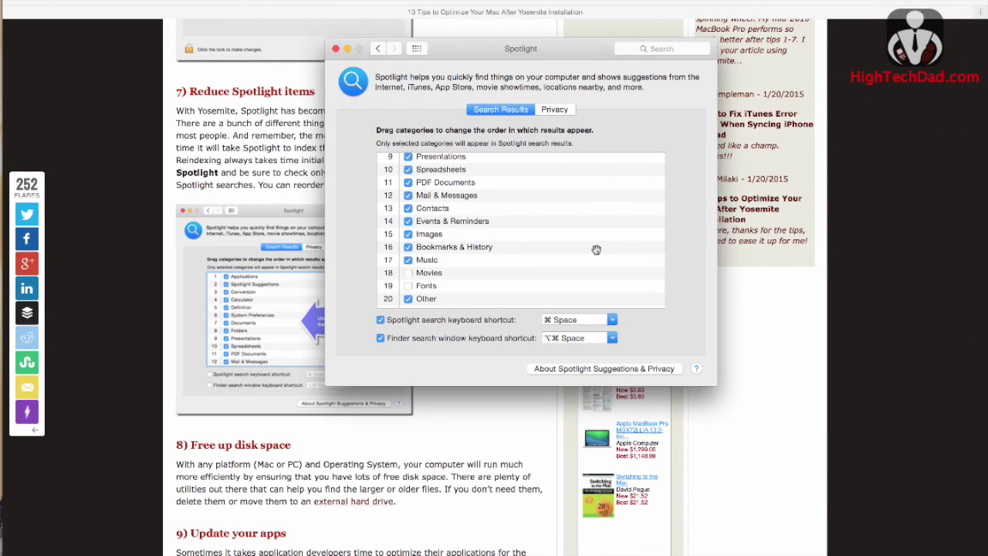
scroll(596, 250, down, 1)
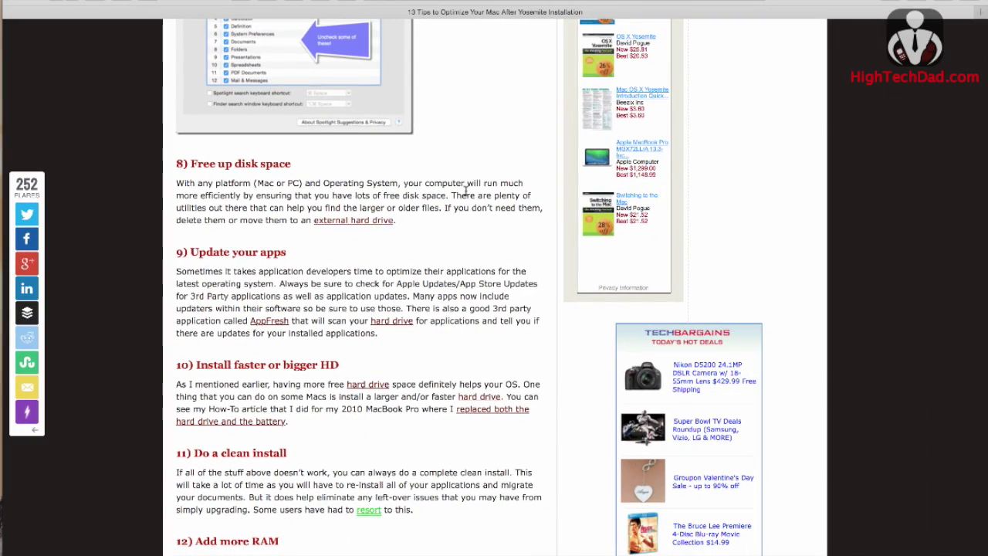
Open About This Mac and view the storage breakdown of Macintosh HD to check free disk space
click(12, 0)
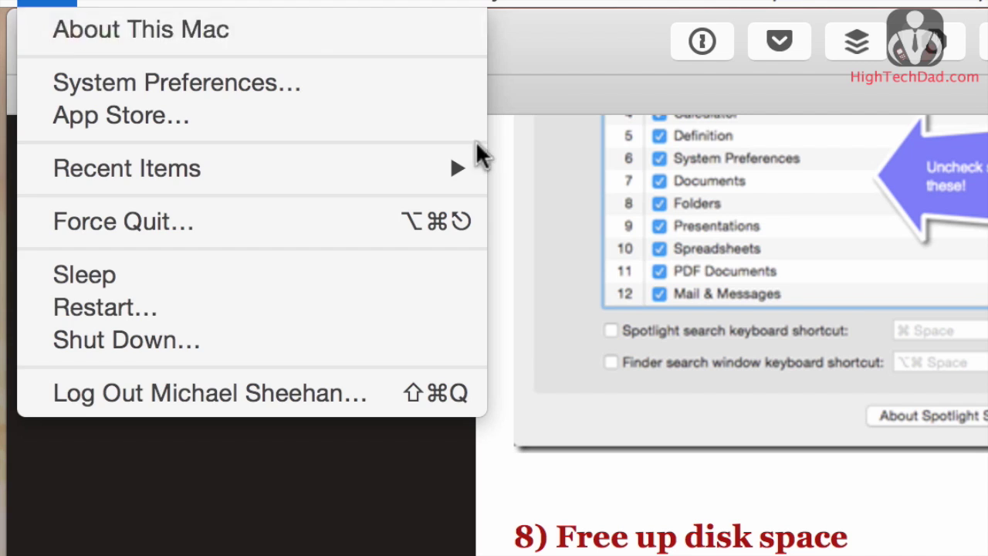
click(140, 29)
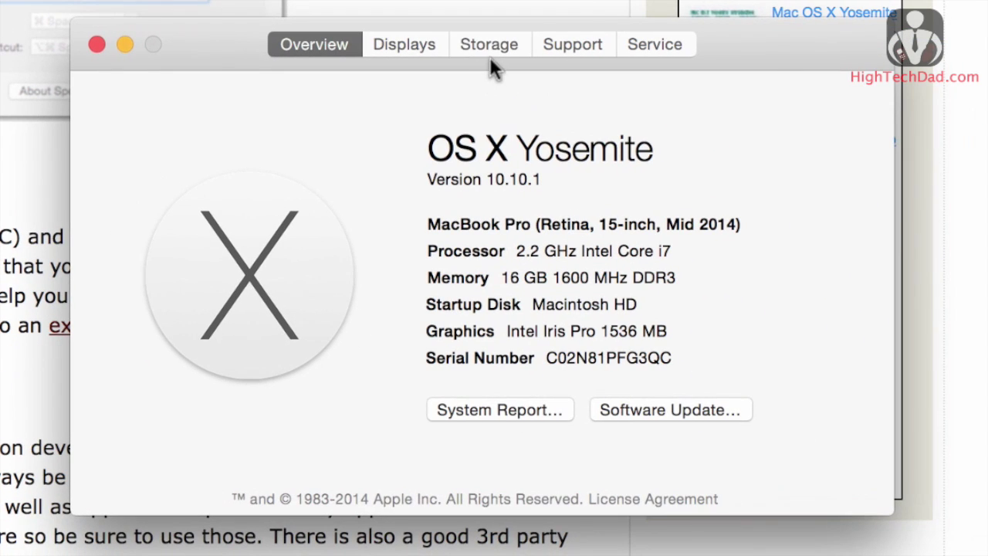
click(487, 48)
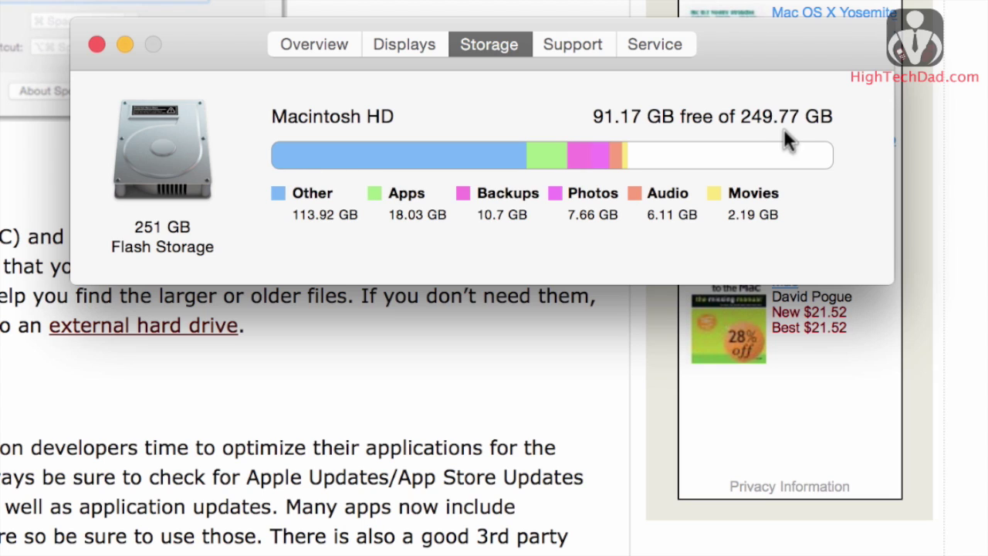
Close the storage overview and read tips 9 to 12 of the article, from updating apps to adding more RAM
click(96, 45)
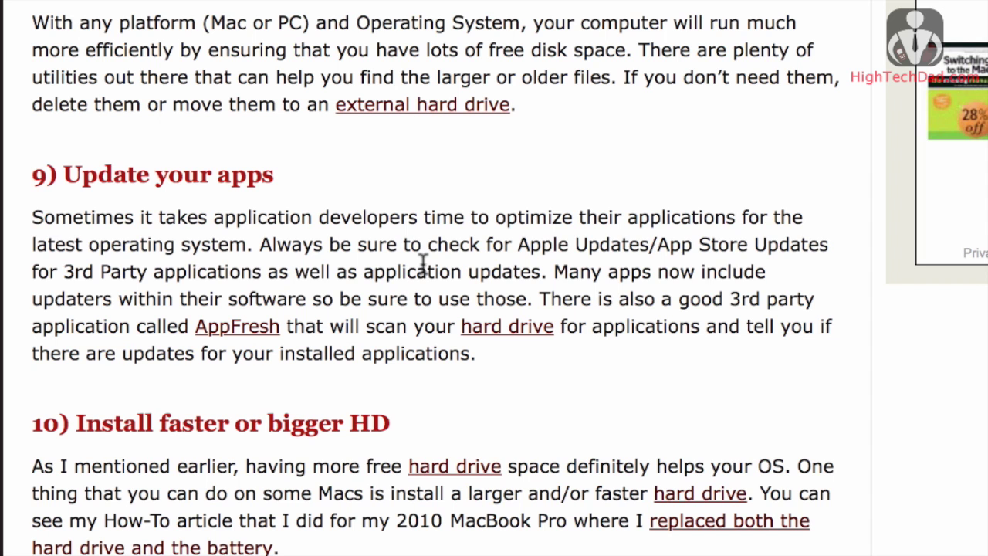
scroll(423, 262, down, 5)
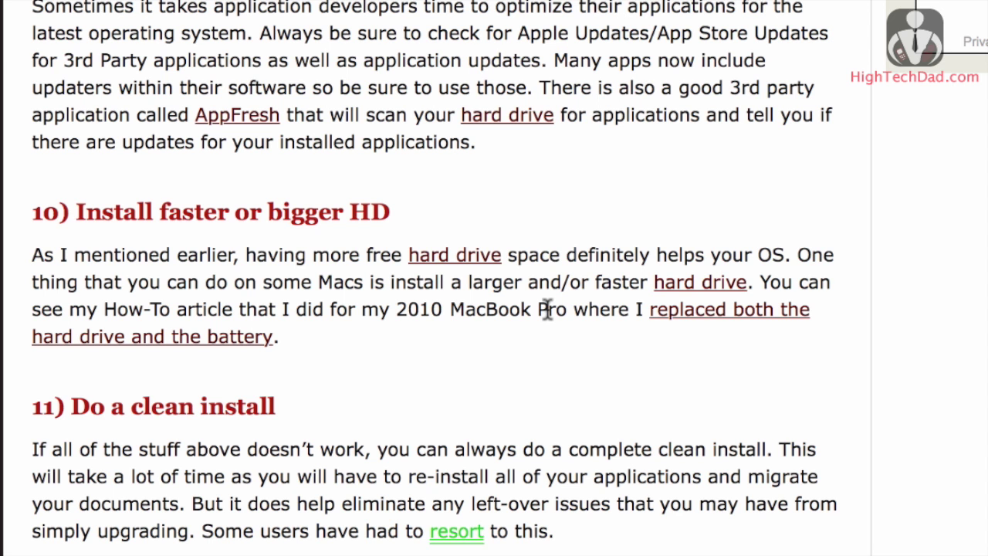
scroll(547, 309, down, 5)
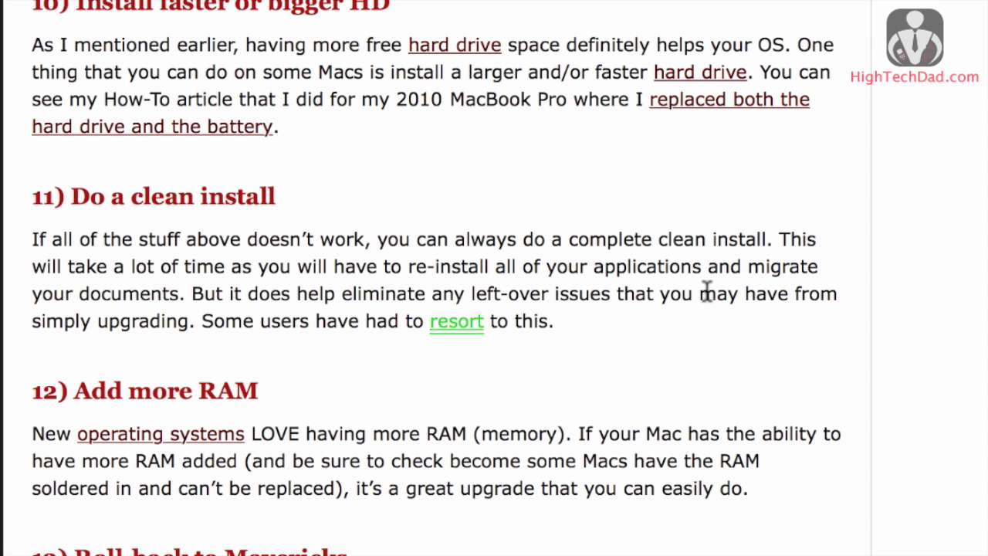
scroll(707, 294, down, 5)
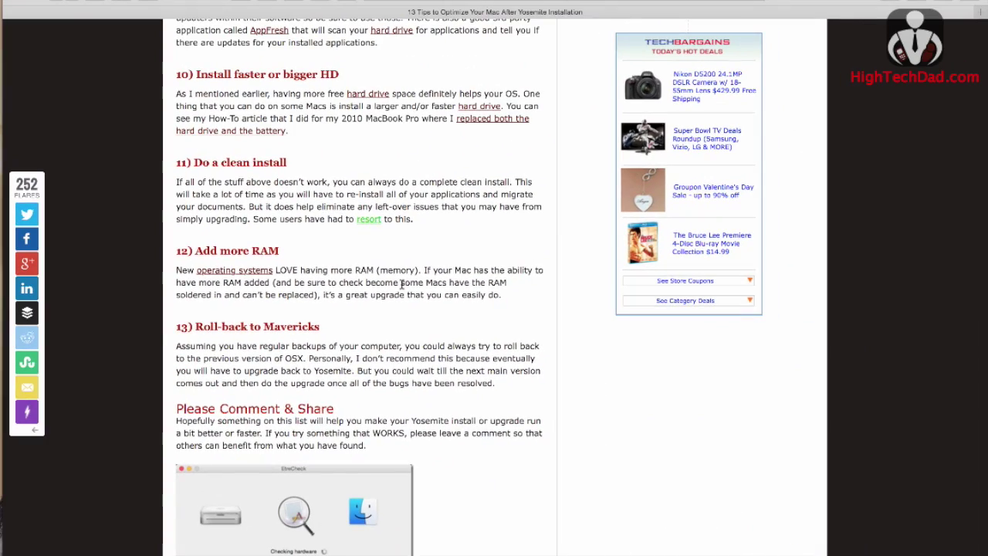
Open the System Report from About This Mac, examine the Memory hardware details, and close the windows again
click(16, 2)
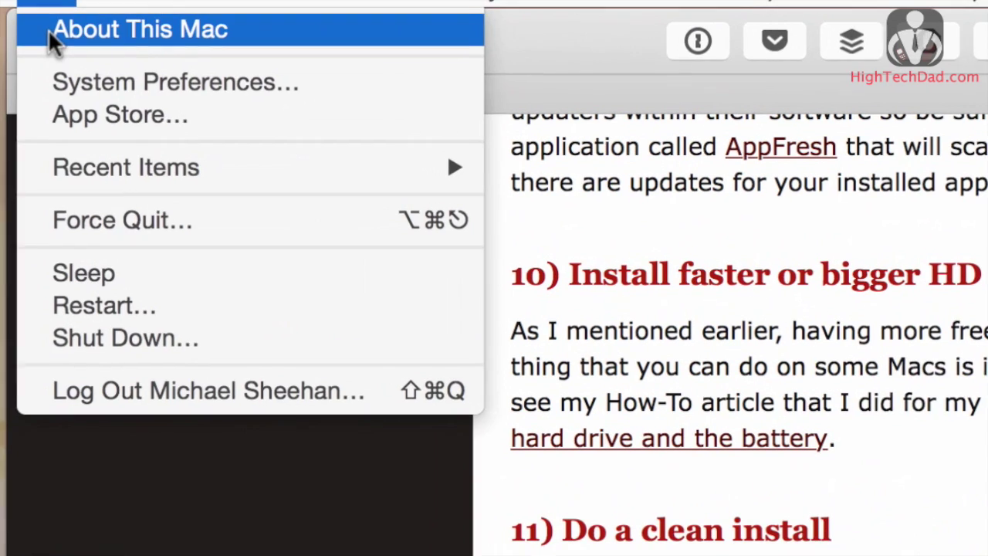
click(51, 35)
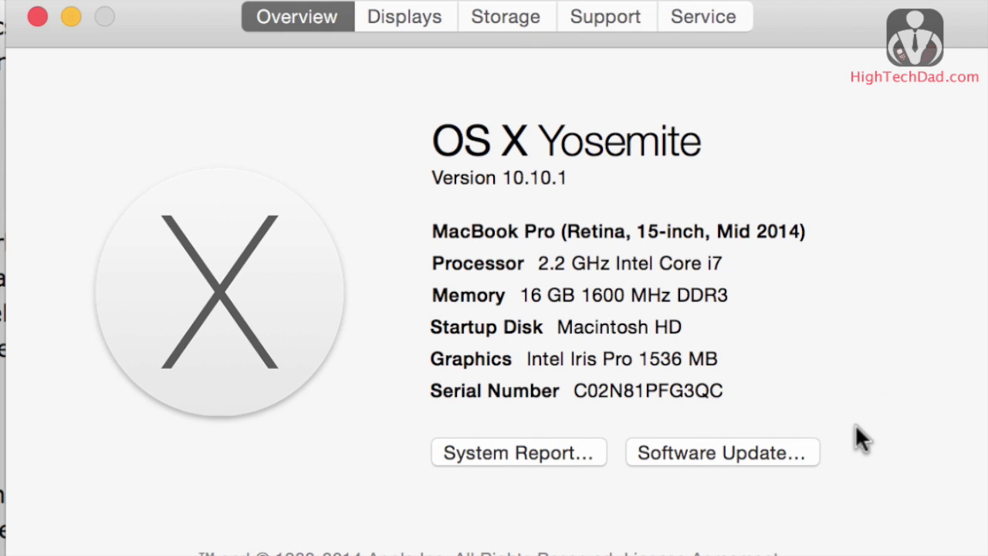
click(515, 452)
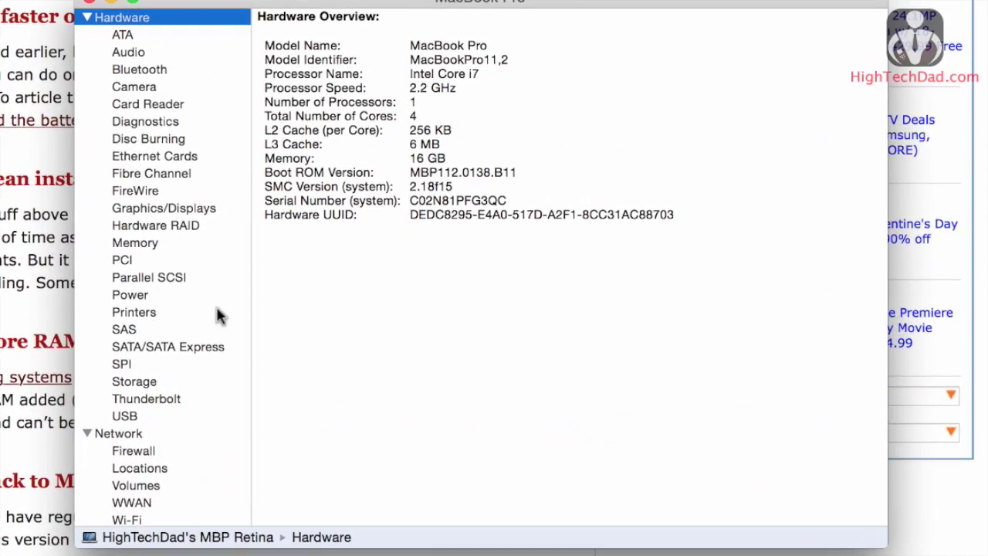
click(140, 244)
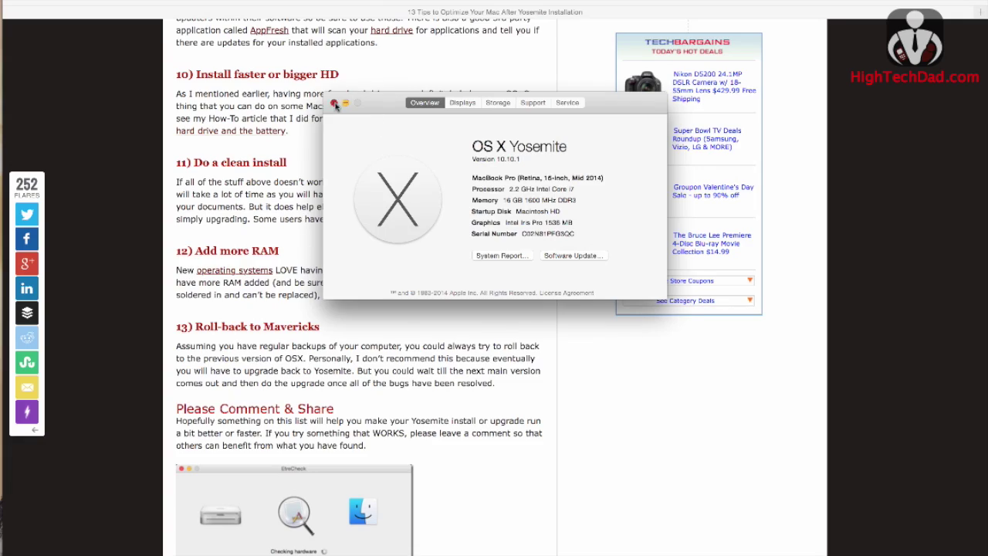
click(334, 103)
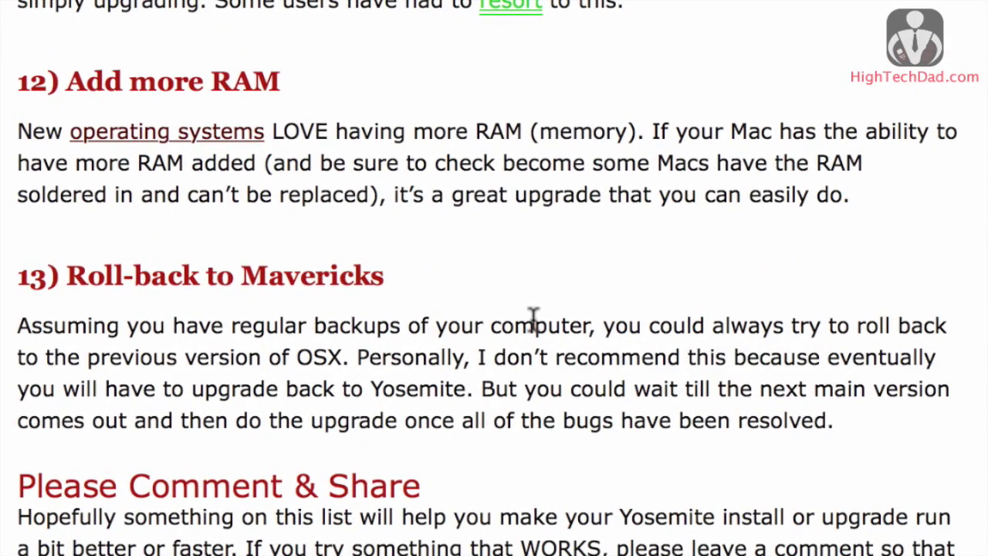
Read tip 13 on rolling back to Mavericks and the Please Comment & Share section with the EtreCheck utility
scroll(533, 317, down, 5)
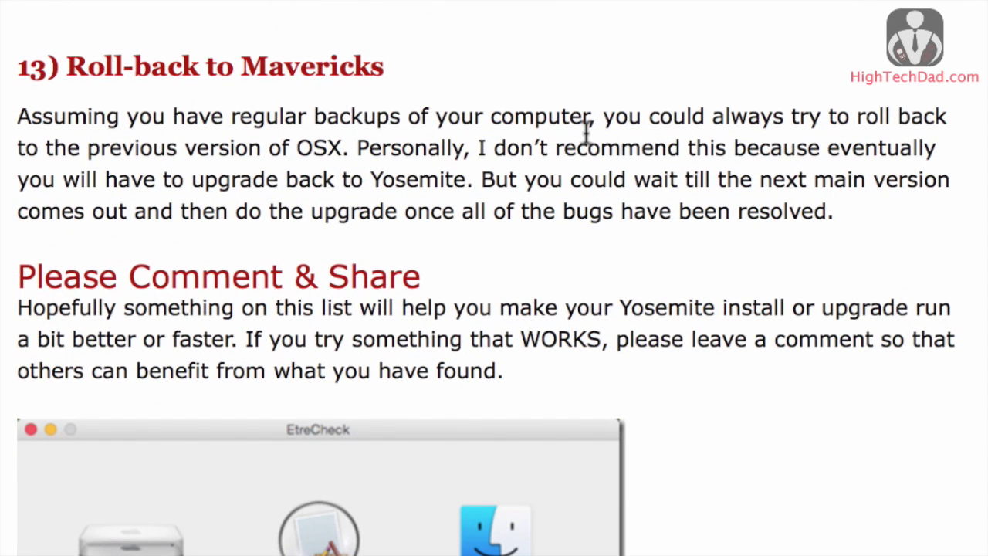
scroll(586, 127, down, 2)
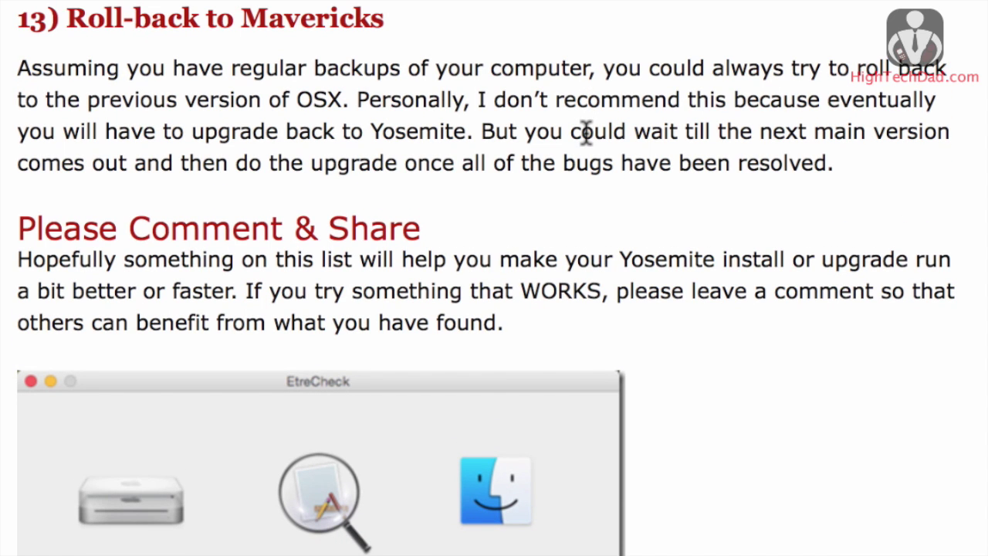
scroll(586, 131, down, 2)
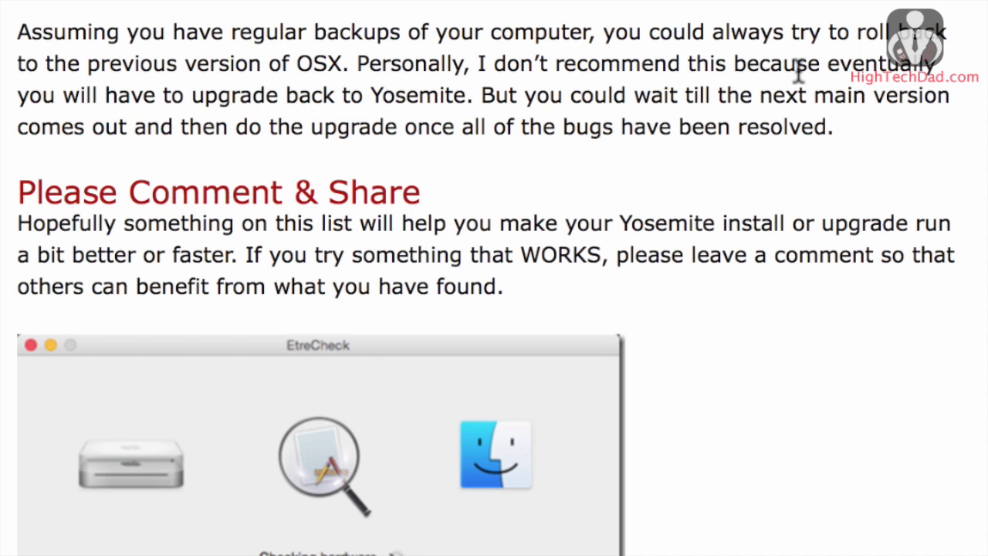
scroll(799, 71, down, 5)
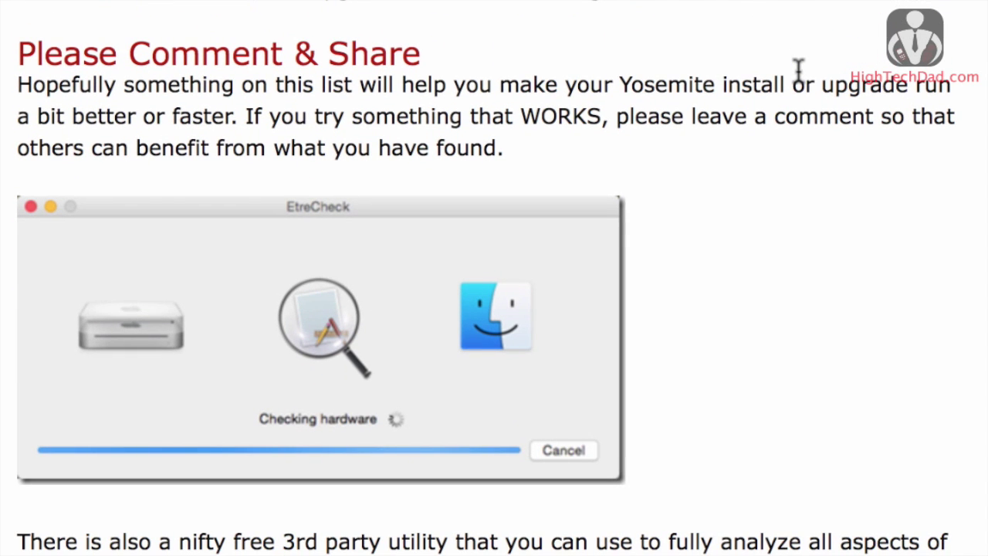
scroll(799, 71, down, 3)
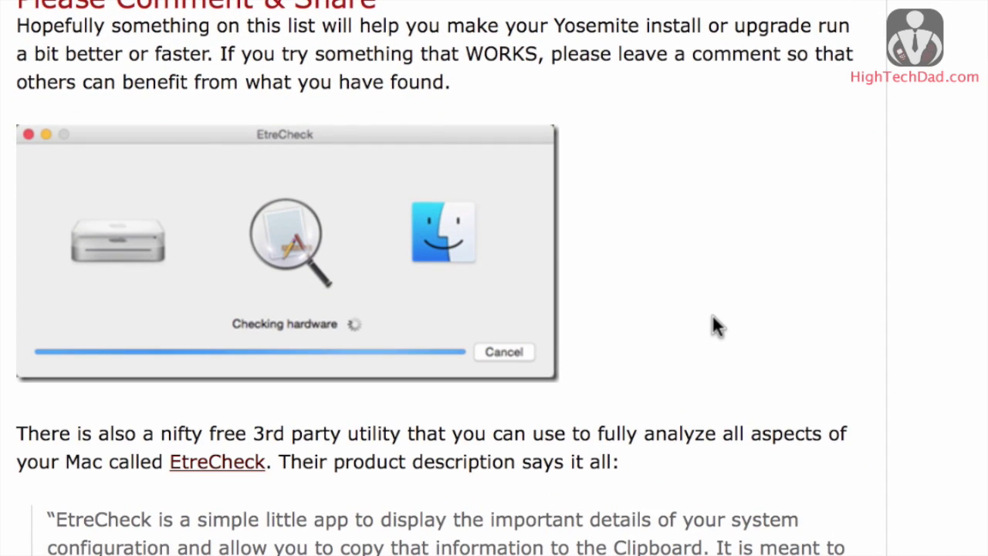
Examine the reader comments below the article for further Yosemite performance tips and experiences
scroll(711, 312, down, 15)
scroll(713, 318, down, 20)
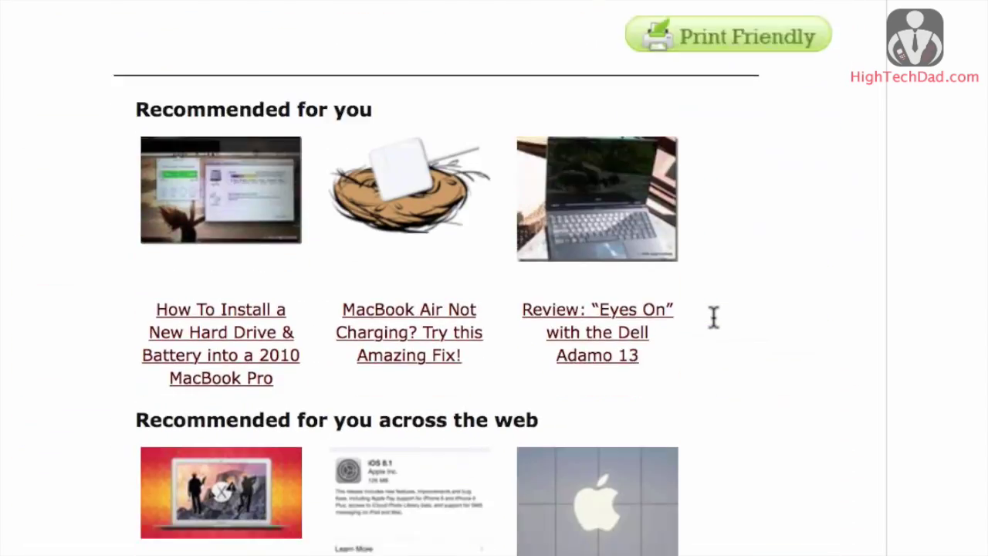
scroll(713, 318, down, 18)
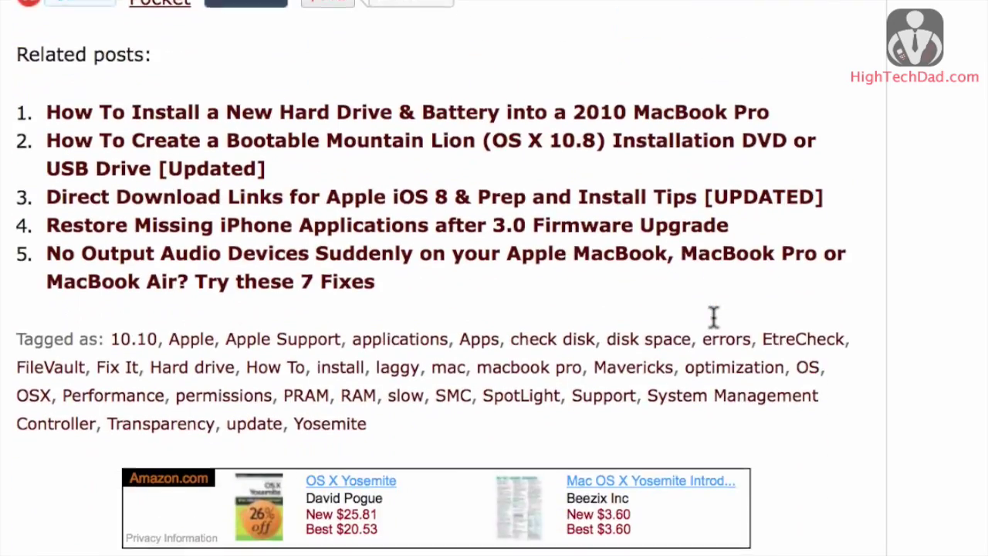
scroll(713, 318, down, 5)
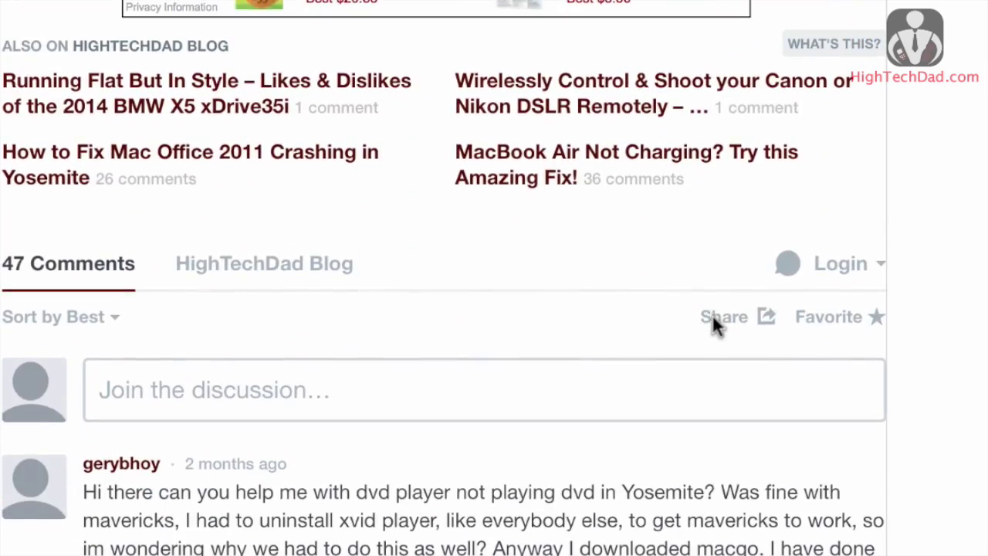
scroll(597, 544, down, 20)
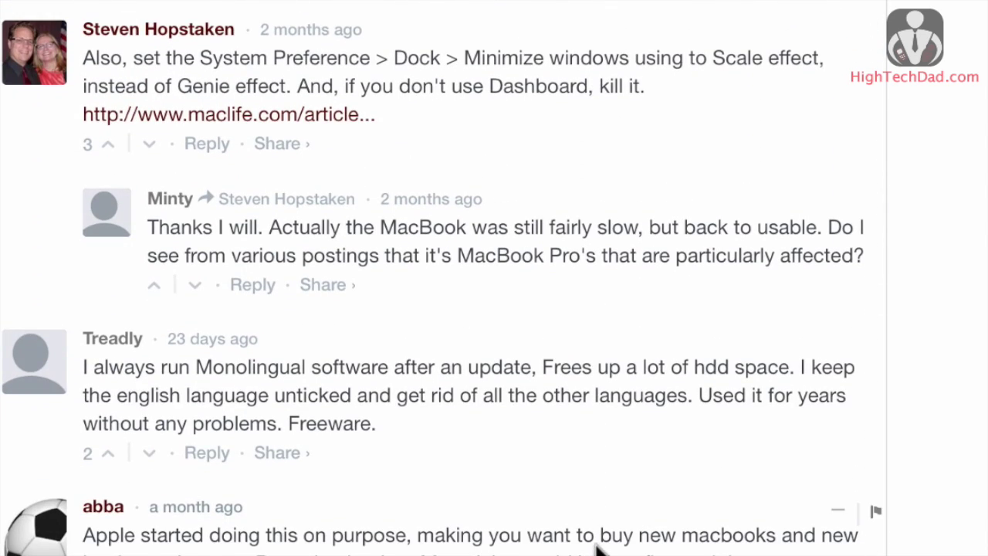
scroll(599, 547, down, 7)
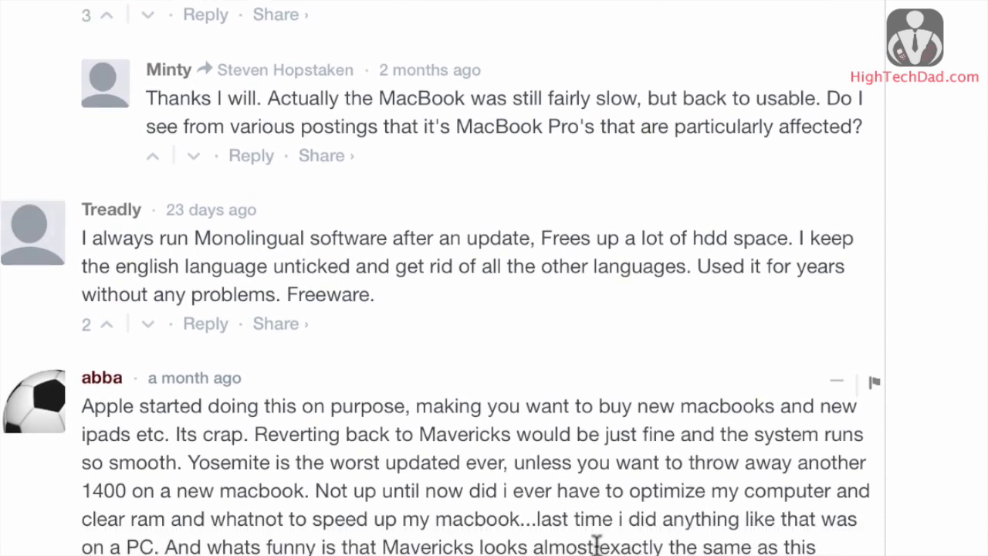
scroll(597, 544, down, 20)
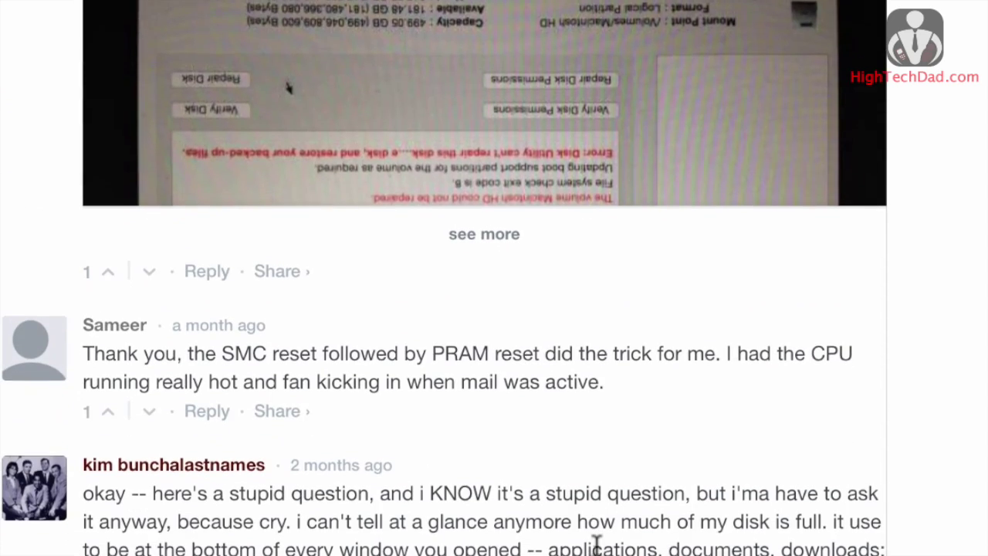
scroll(596, 545, down, 10)
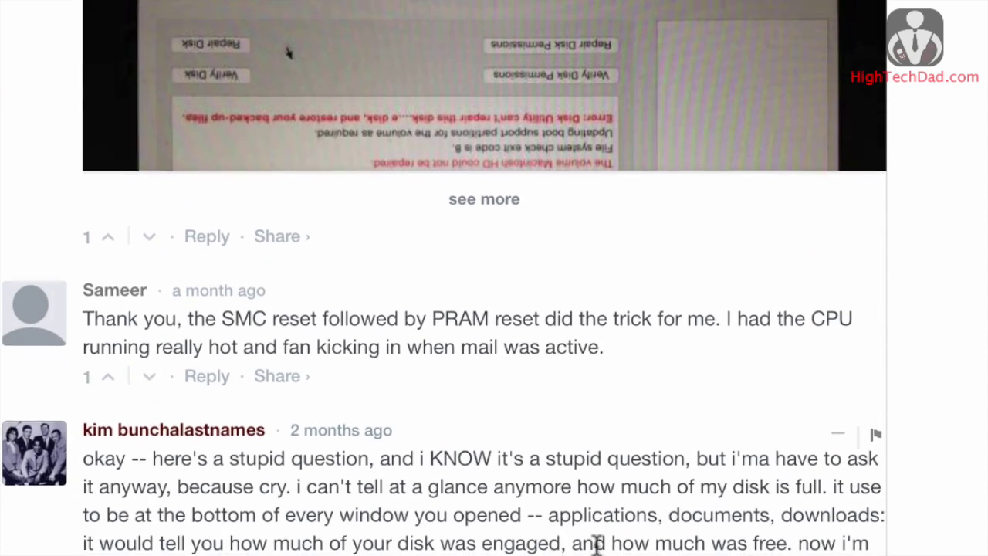
scroll(597, 544, down, 17)
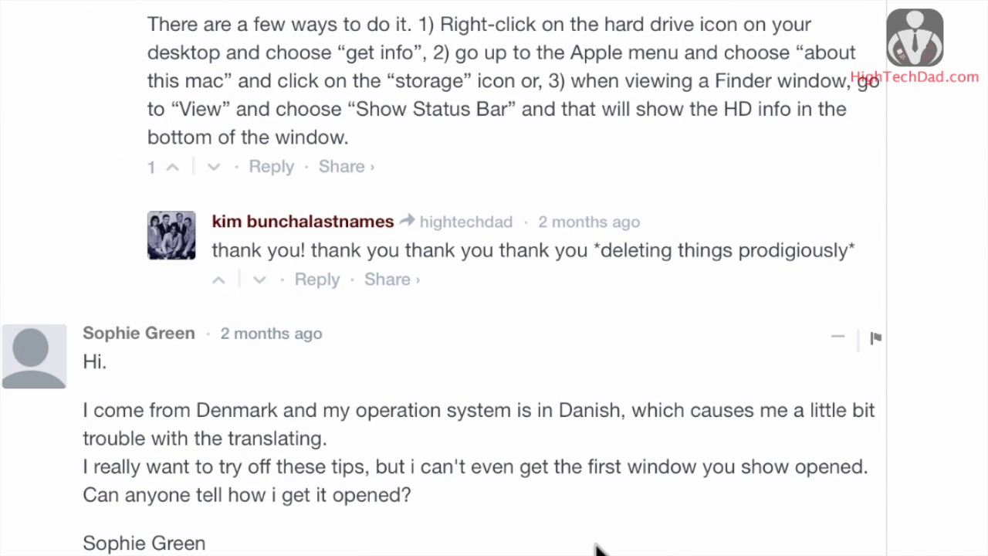
scroll(597, 548, down, 3)
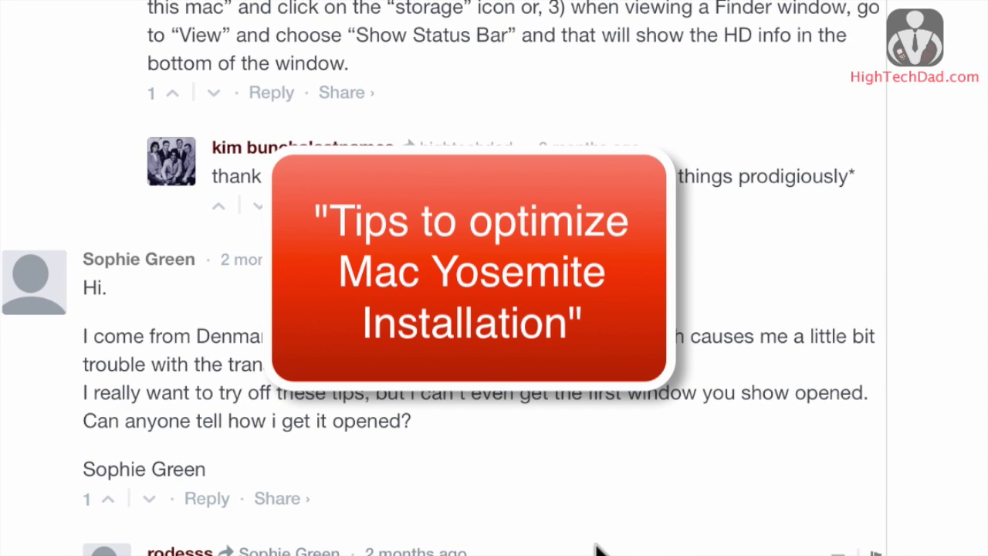
scroll(597, 548, down, 5)
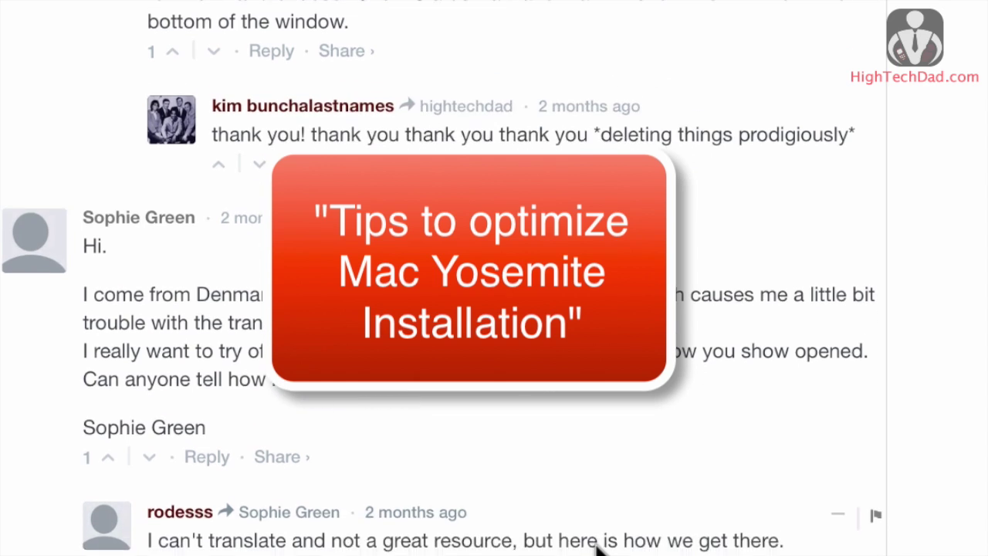
scroll(597, 548, down, 19)
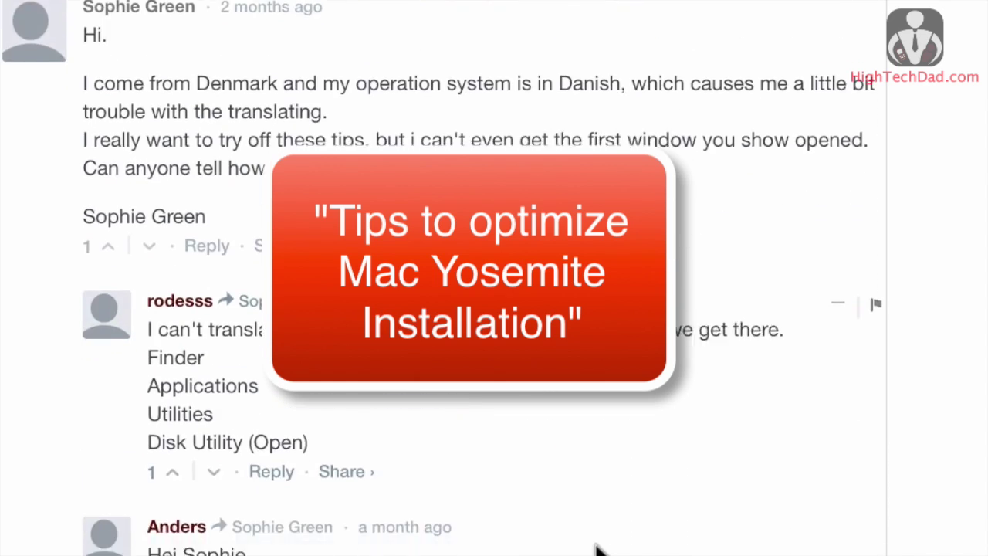
scroll(597, 548, down, 20)
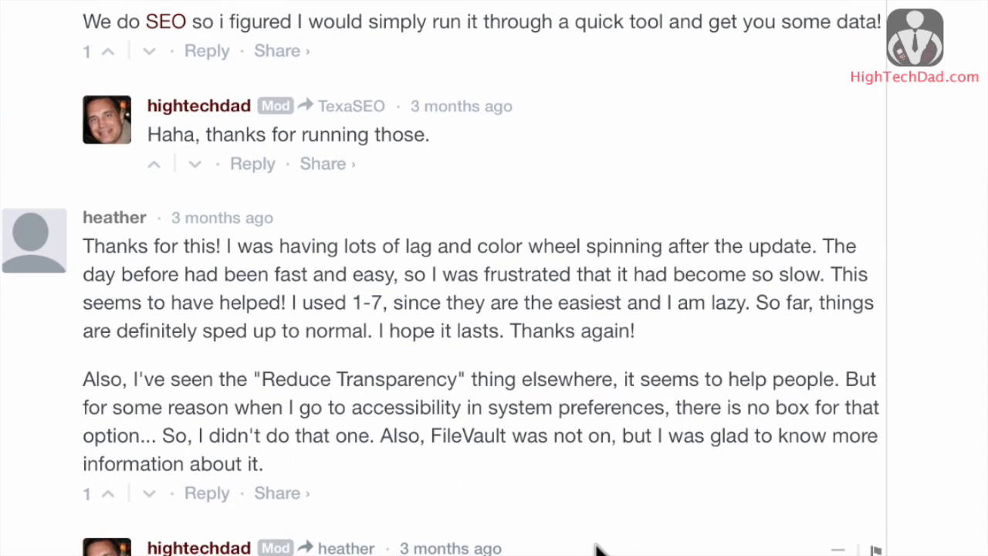
scroll(597, 548, down, 15)
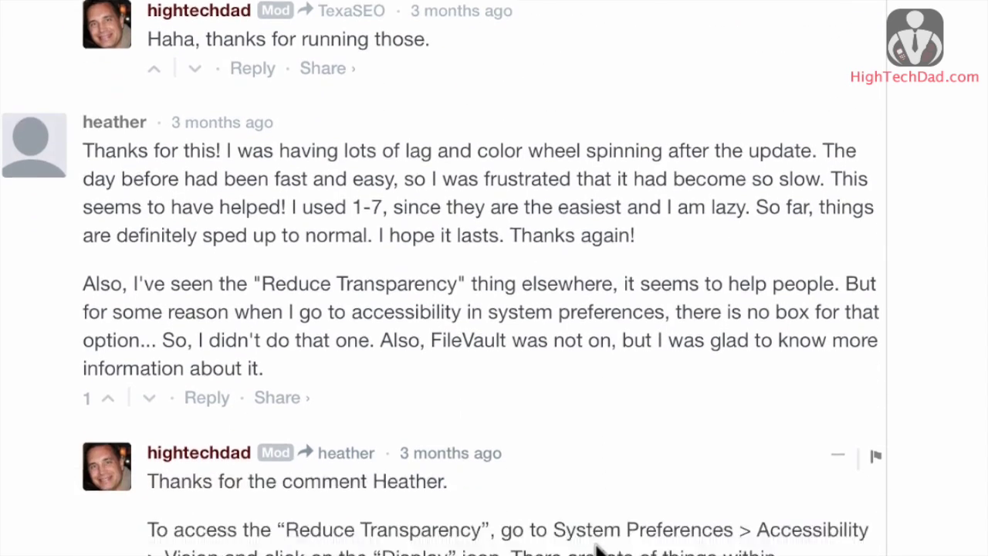
scroll(597, 549, down, 16)
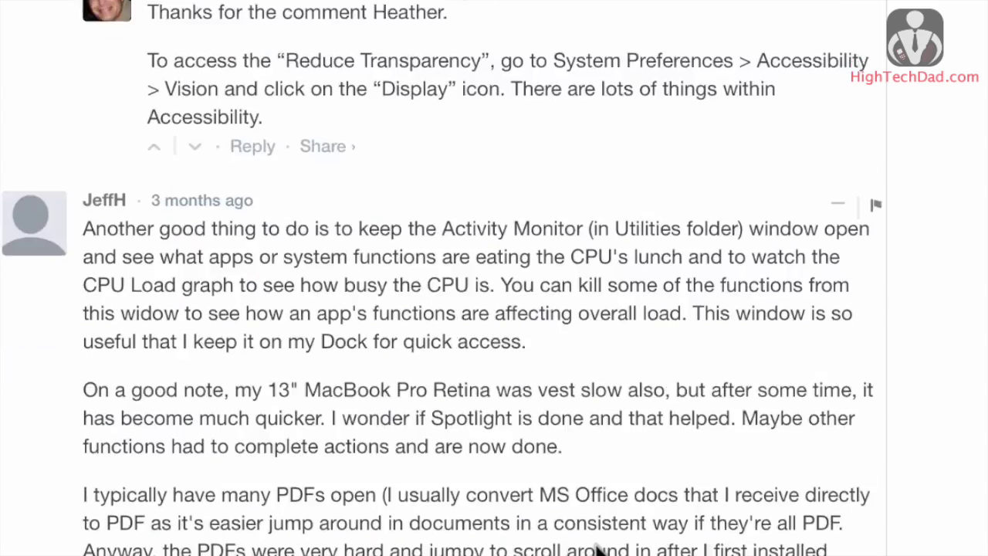
scroll(597, 548, down, 8)
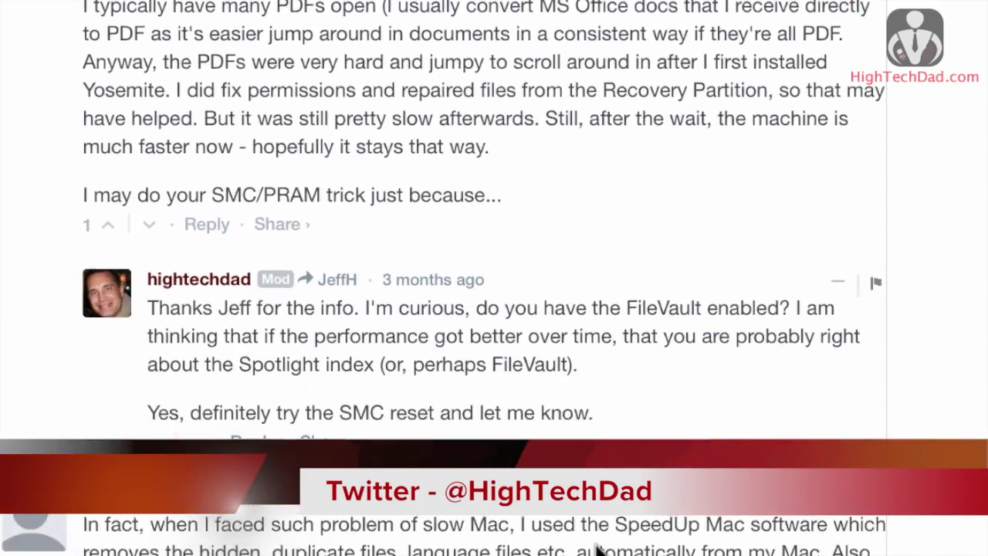
scroll(597, 548, down, 10)
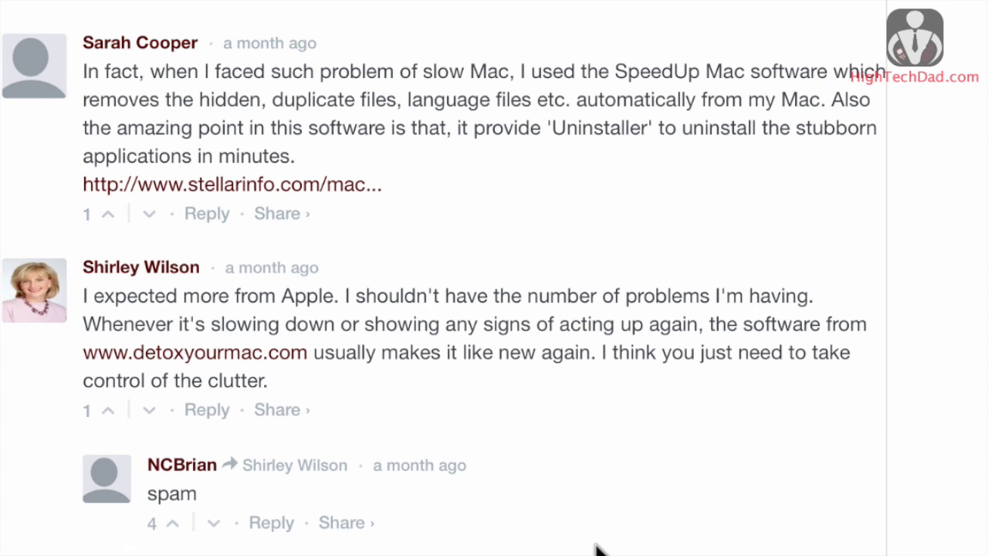
scroll(596, 548, down, 5)
scroll(596, 548, down, 10)
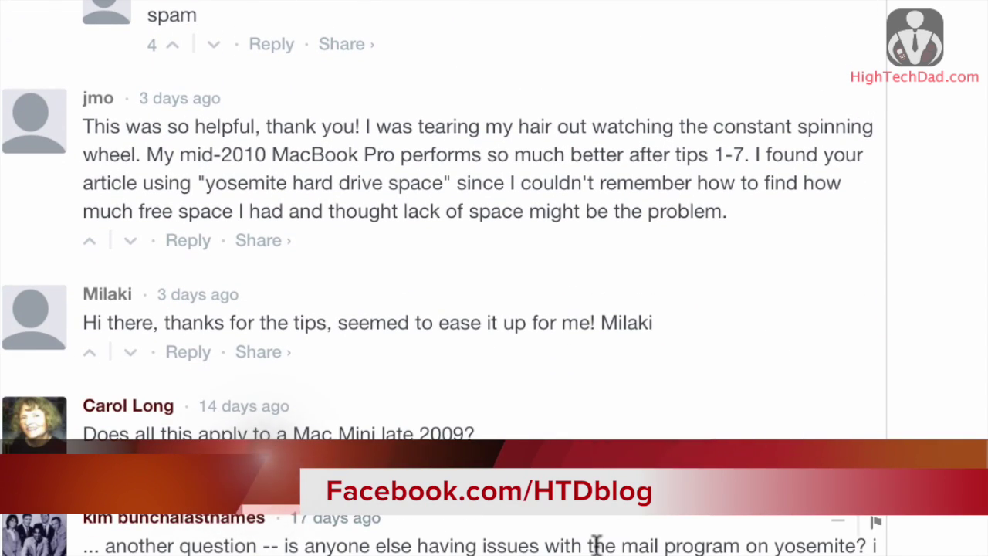
scroll(597, 545, down, 4)
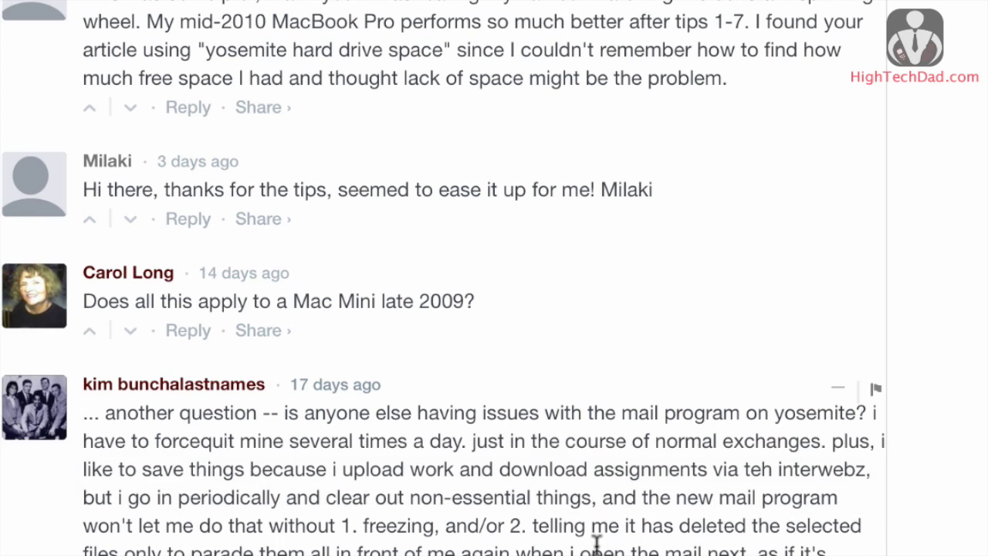
scroll(597, 545, down, 6)
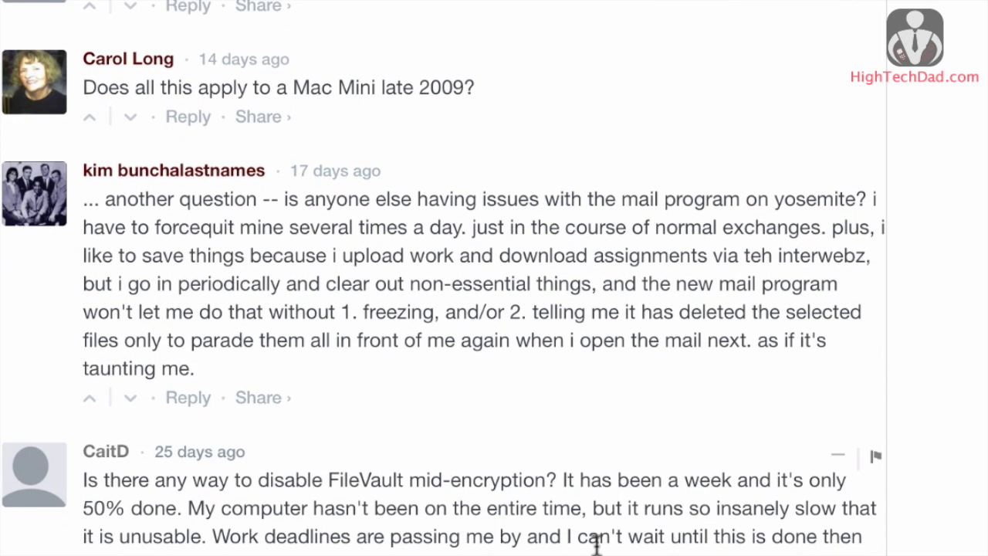
scroll(596, 545, down, 8)
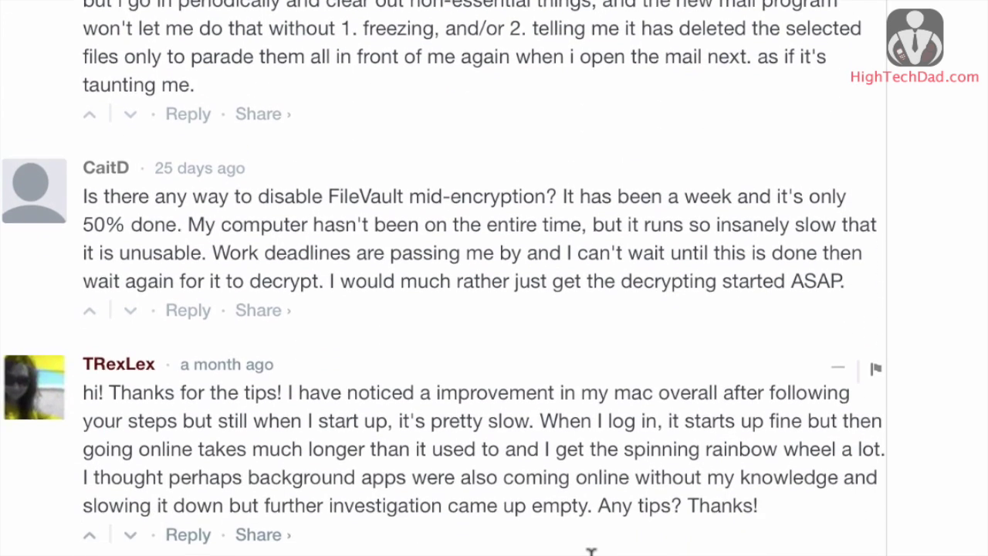
scroll(591, 552, down, 7)
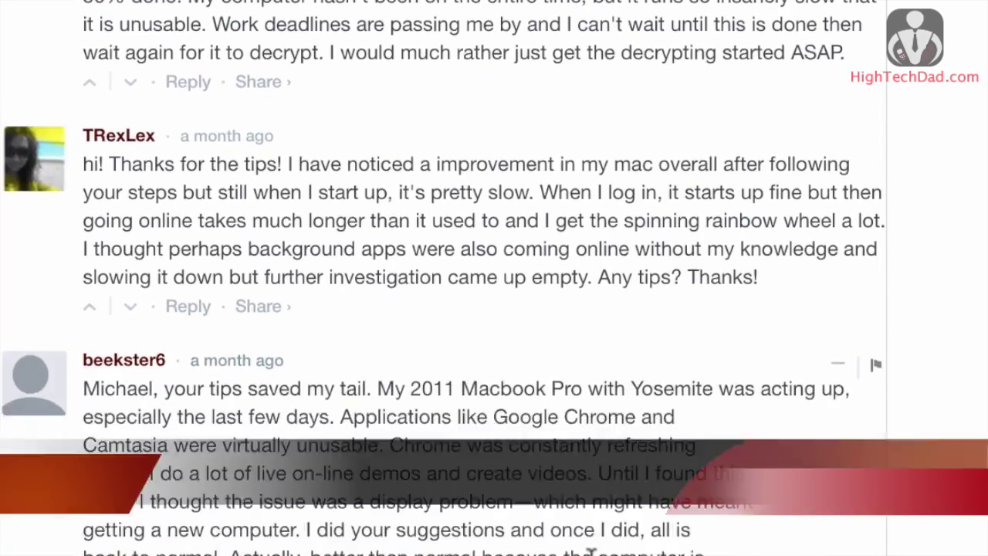
scroll(429, 358, down, 5)
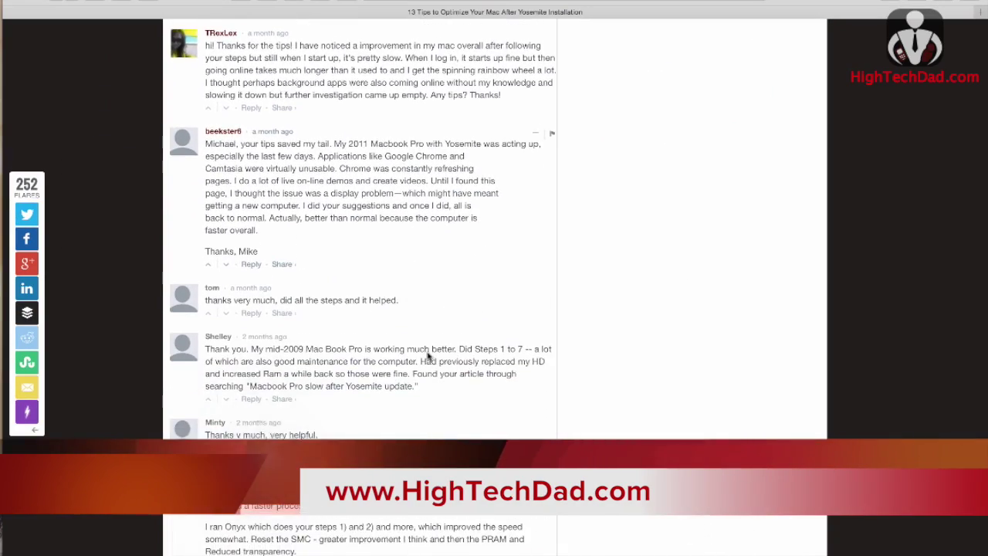
scroll(428, 355, down, 4)
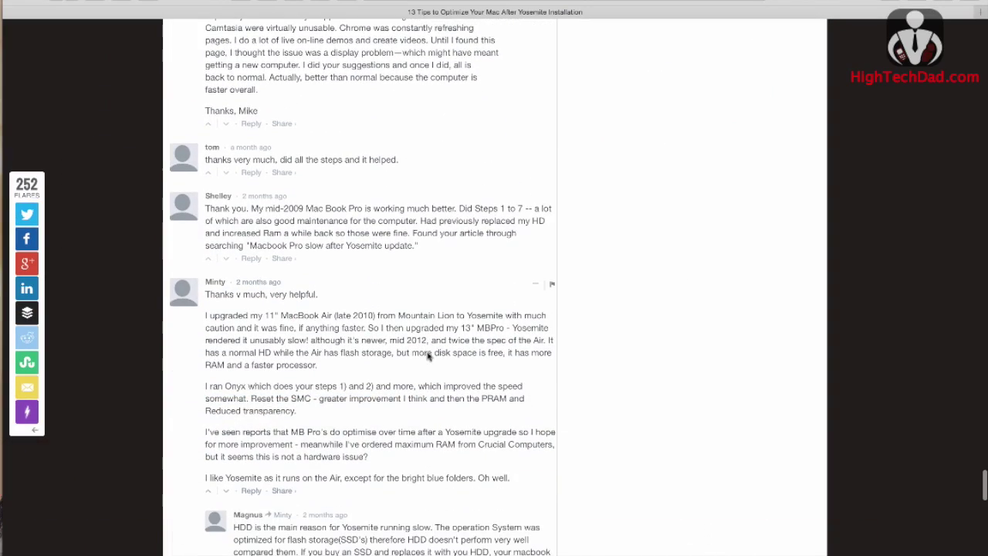
scroll(429, 353, down, 5)
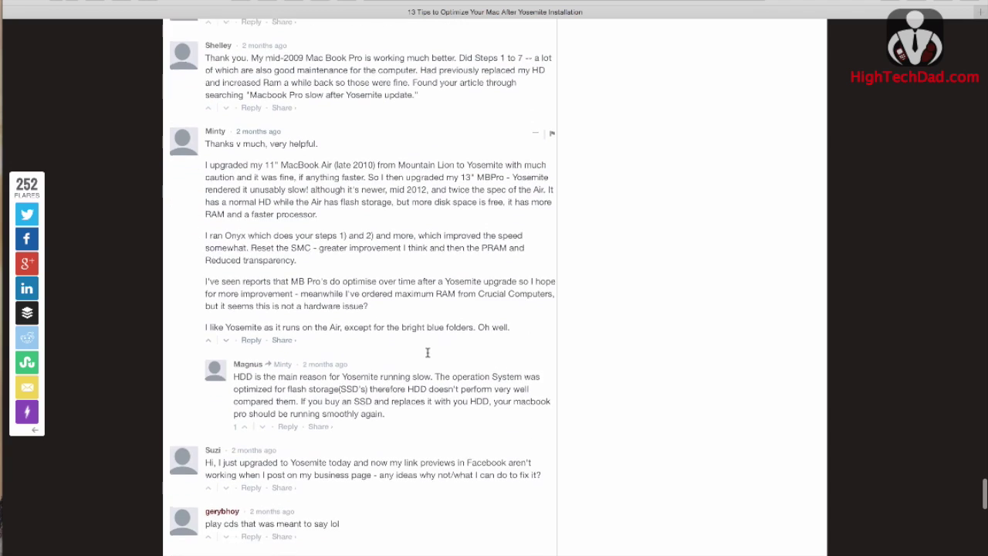